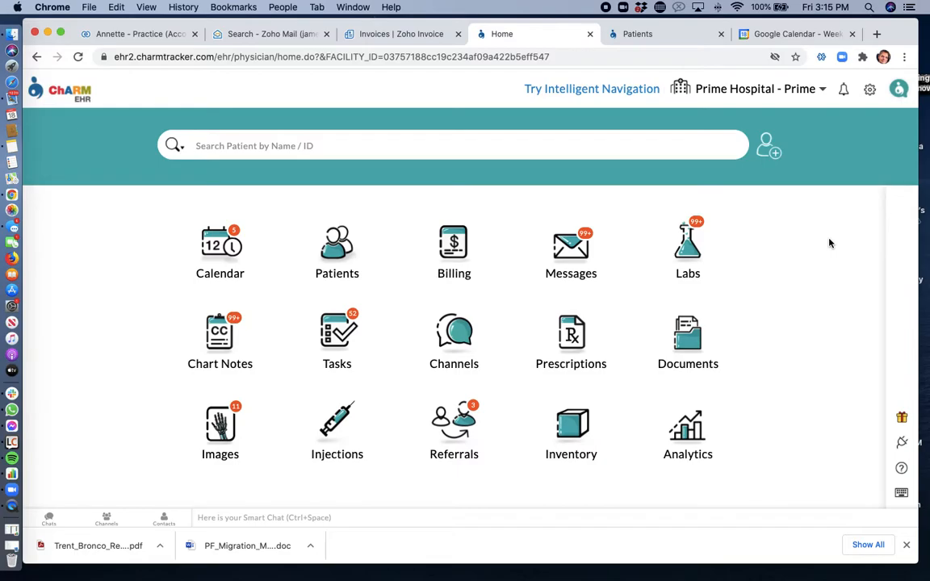
Step: Open the calendar and show it in Day view with the provider availability search collapsed
{"action": "left_click", "coordinate": [228, 251]}
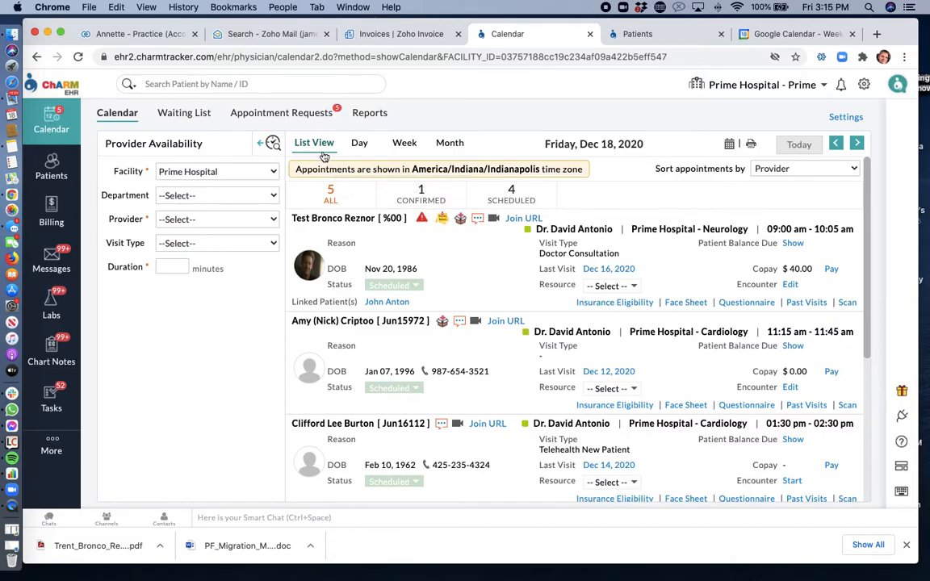
{"action": "scroll", "coordinate": [591, 347], "scroll_direction": "down", "scroll_amount": 5}
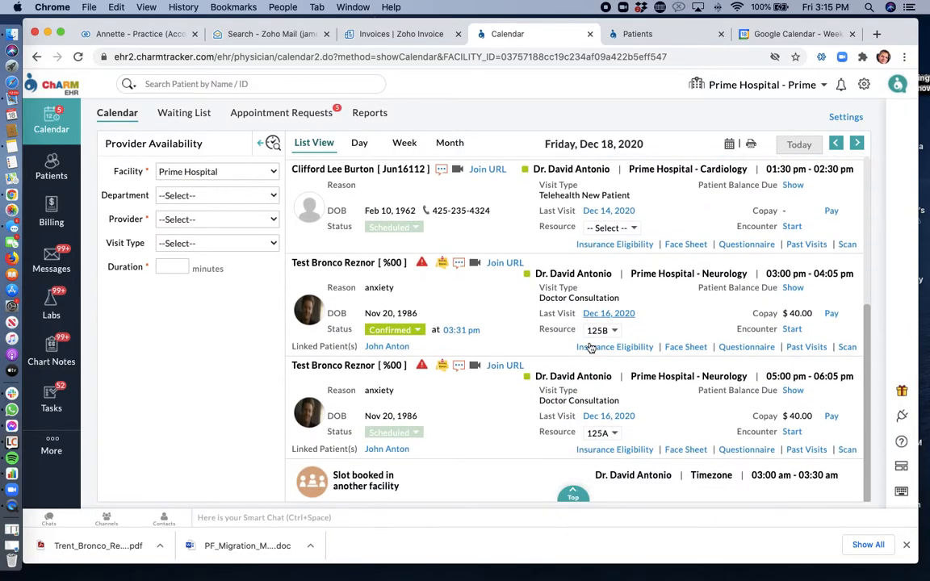
{"action": "scroll", "coordinate": [590, 347], "scroll_direction": "up", "scroll_amount": 5}
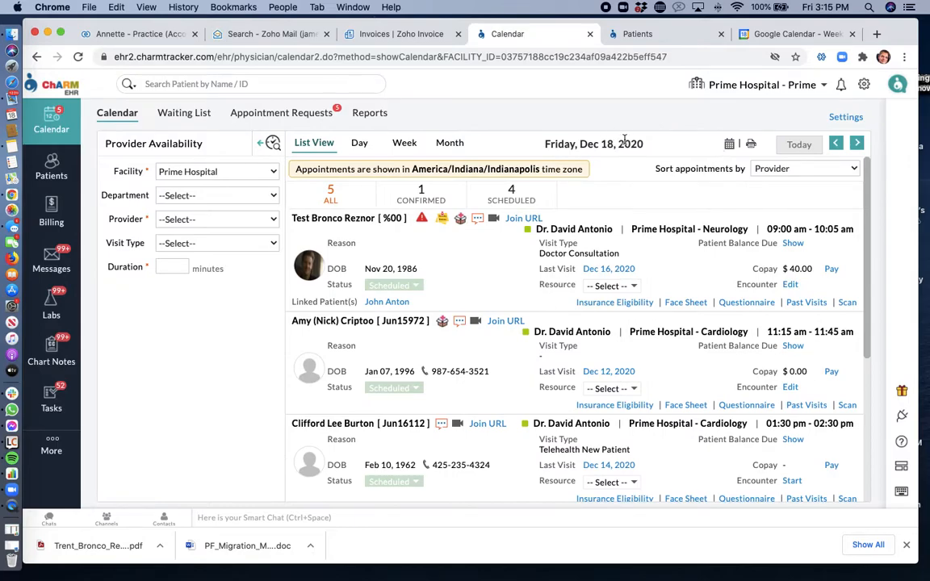
{"action": "left_click", "coordinate": [359, 143]}
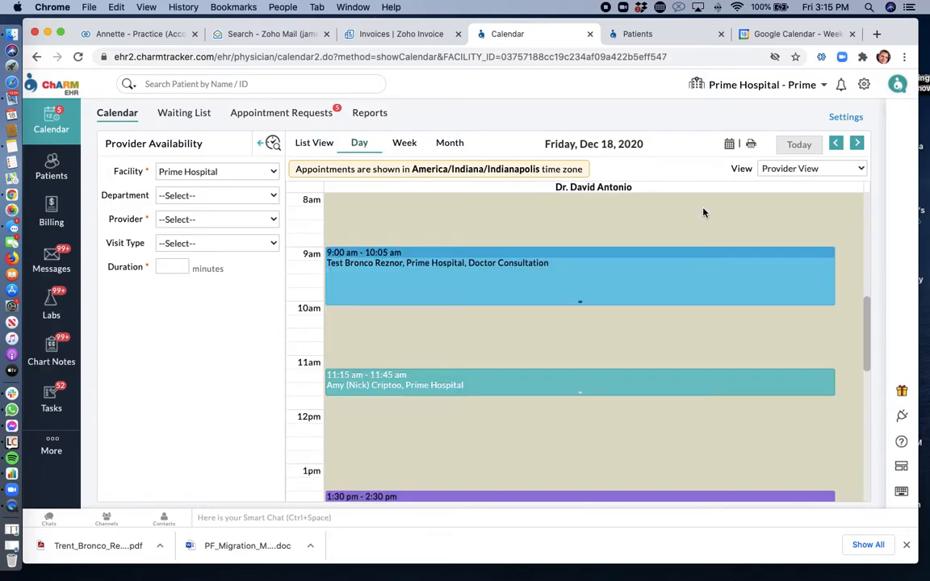
{"action": "left_click", "coordinate": [273, 144]}
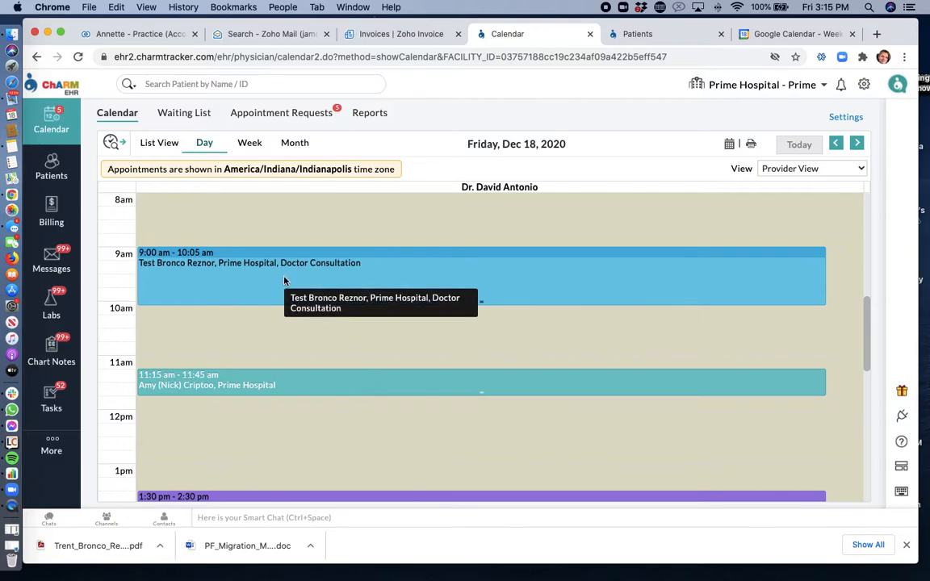
Step: Set the calendar's time slot to 30 minutes and review the resource and visit type settings
{"action": "left_click", "coordinate": [842, 119]}
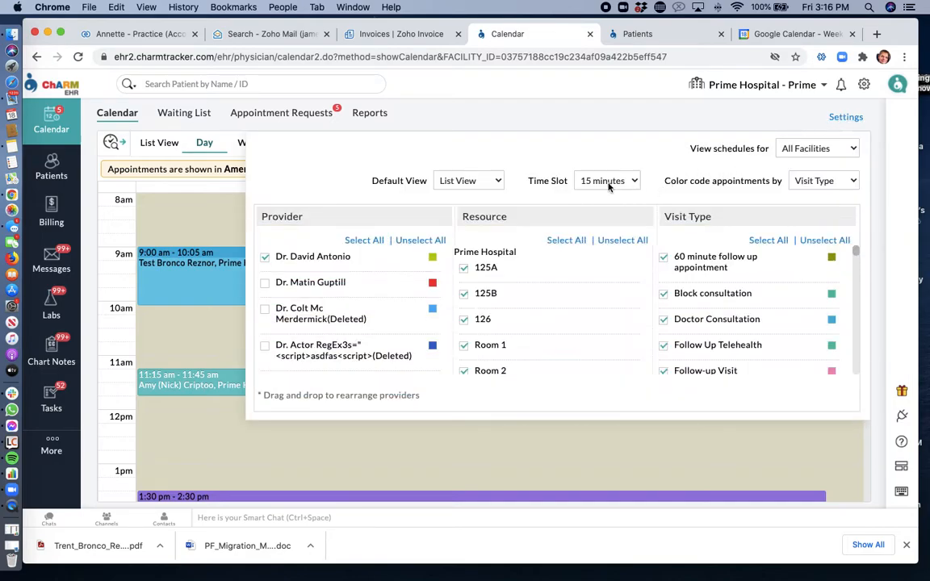
{"action": "left_click", "coordinate": [609, 183]}
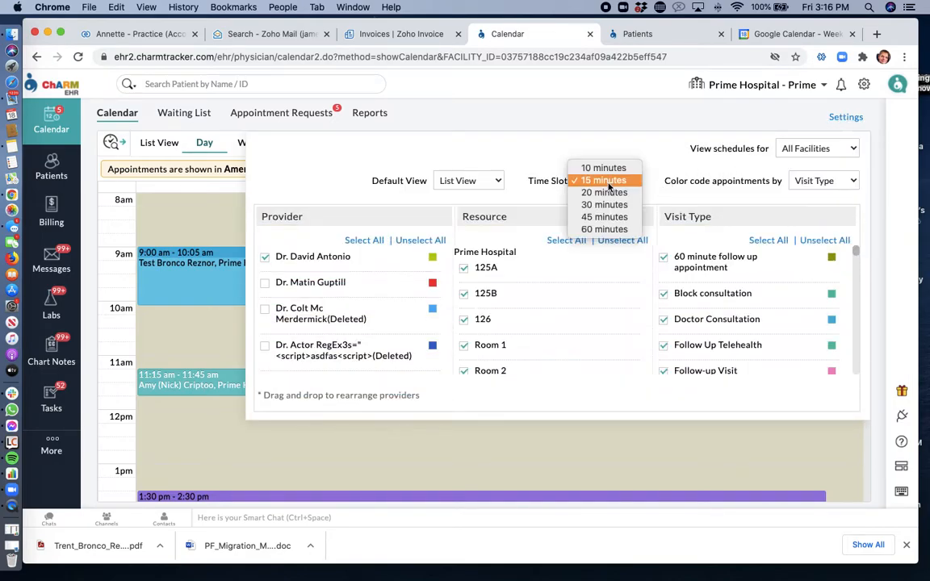
{"action": "left_click", "coordinate": [605, 205]}
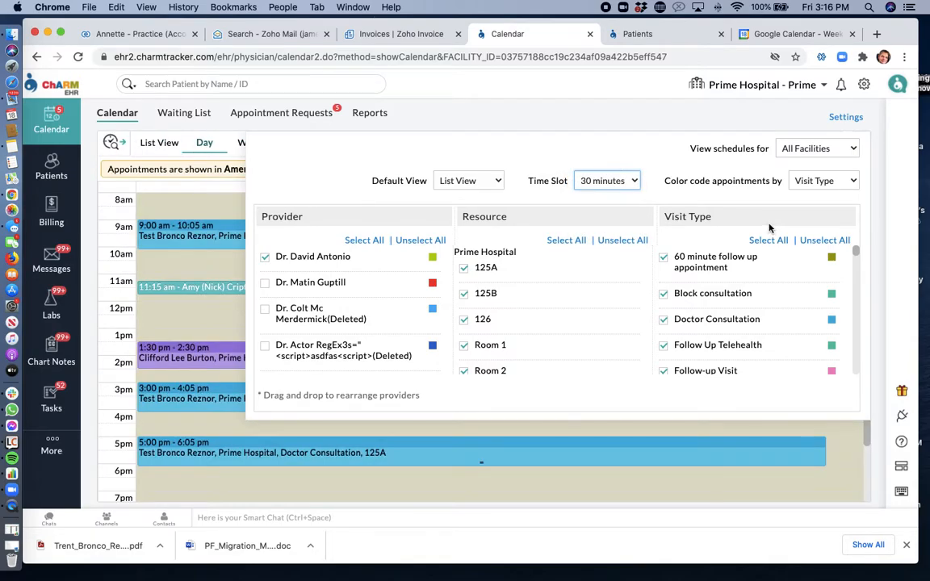
{"action": "left_click_drag", "start_coordinate": [509, 219], "coordinate": [461, 217]}
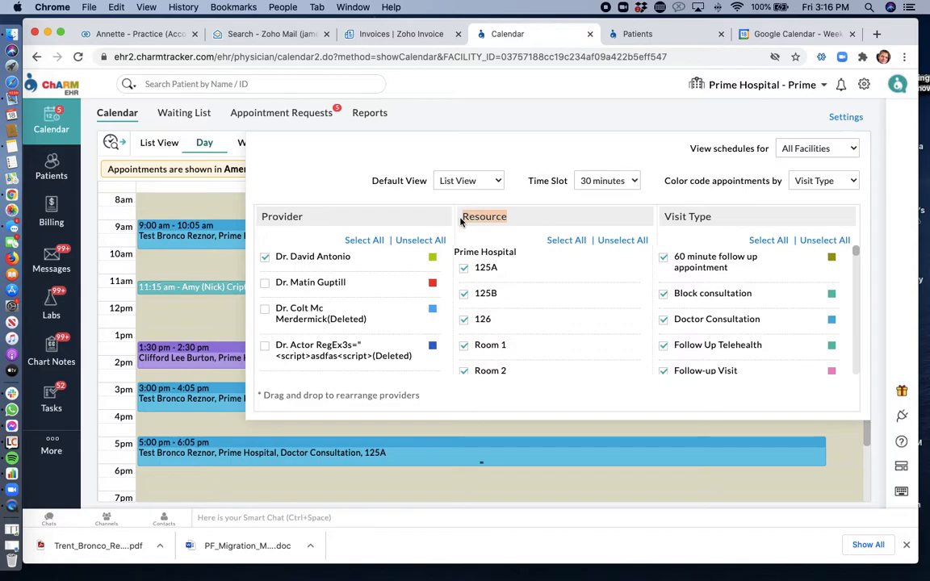
{"action": "left_click", "coordinate": [717, 228]}
{"action": "left_click_drag", "start_coordinate": [710, 216], "coordinate": [662, 219]}
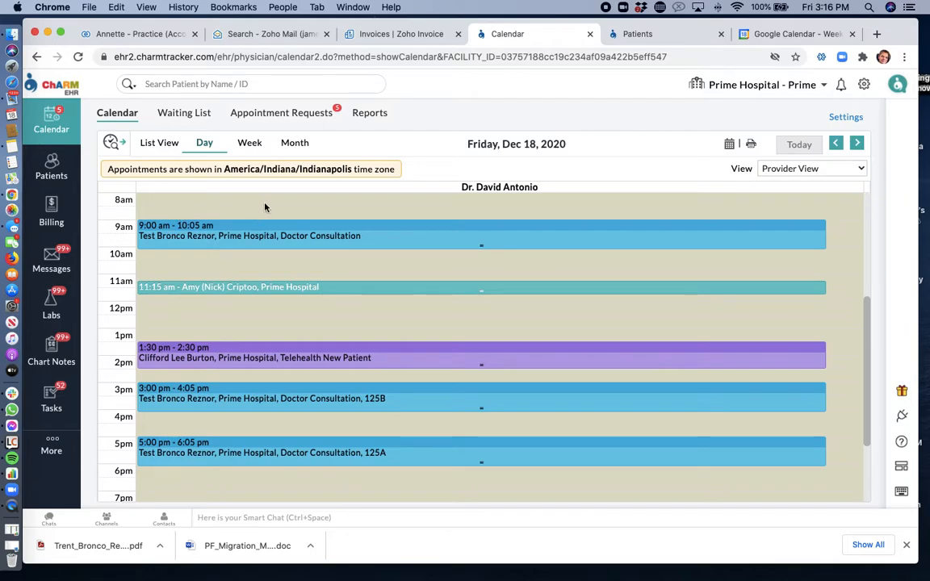
Step: Move the day calendar to January 4, 2021
{"action": "left_click", "coordinate": [730, 149]}
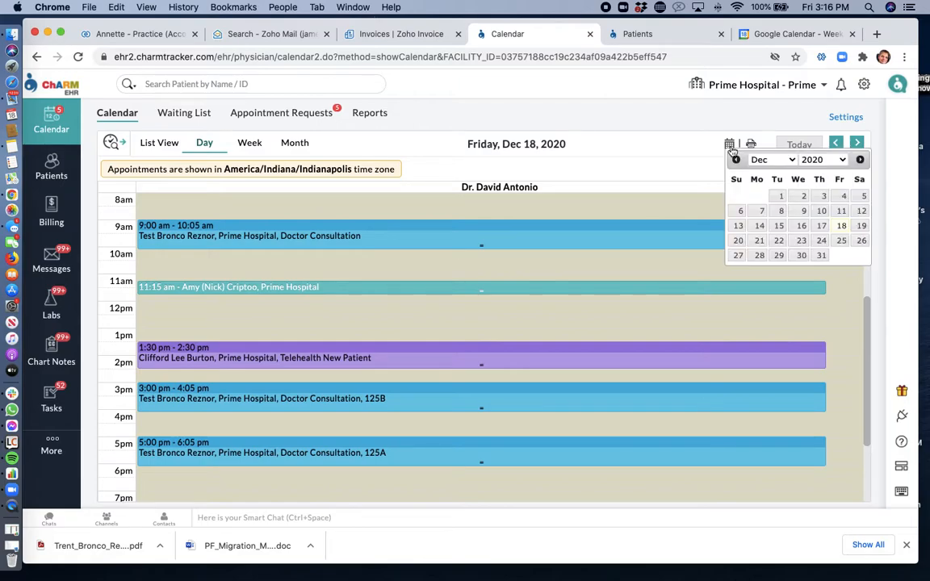
{"action": "left_click", "coordinate": [761, 159]}
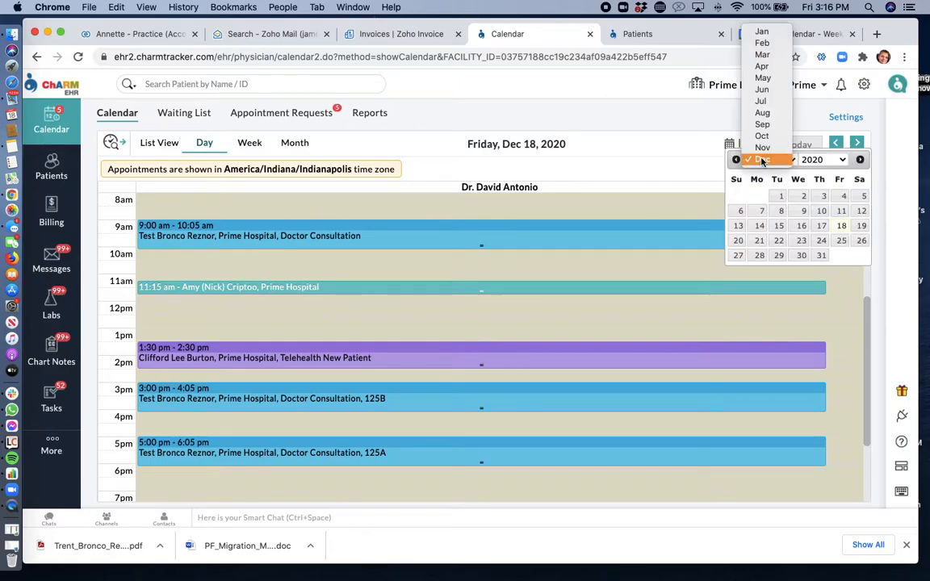
{"action": "left_click", "coordinate": [762, 33]}
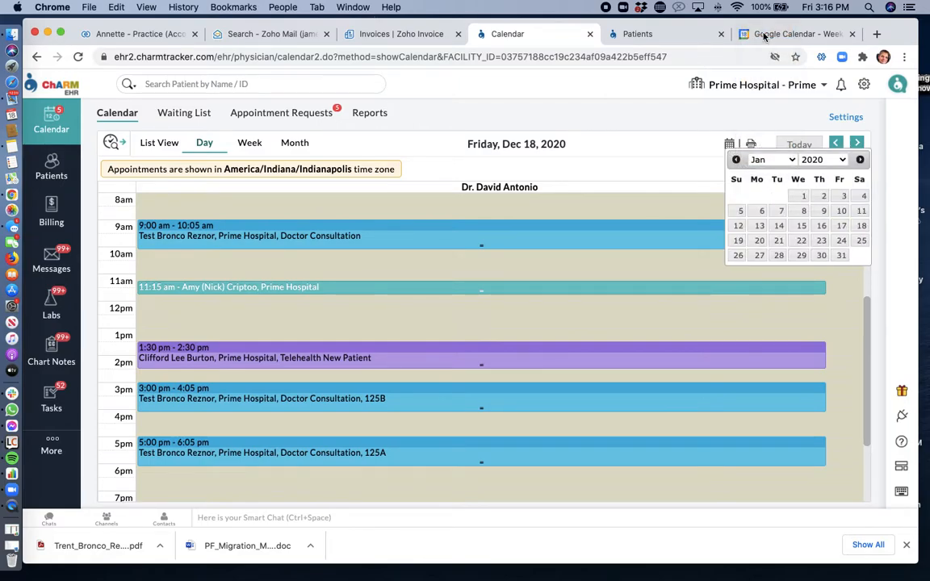
{"action": "left_click", "coordinate": [832, 161]}
{"action": "left_click", "coordinate": [823, 171]}
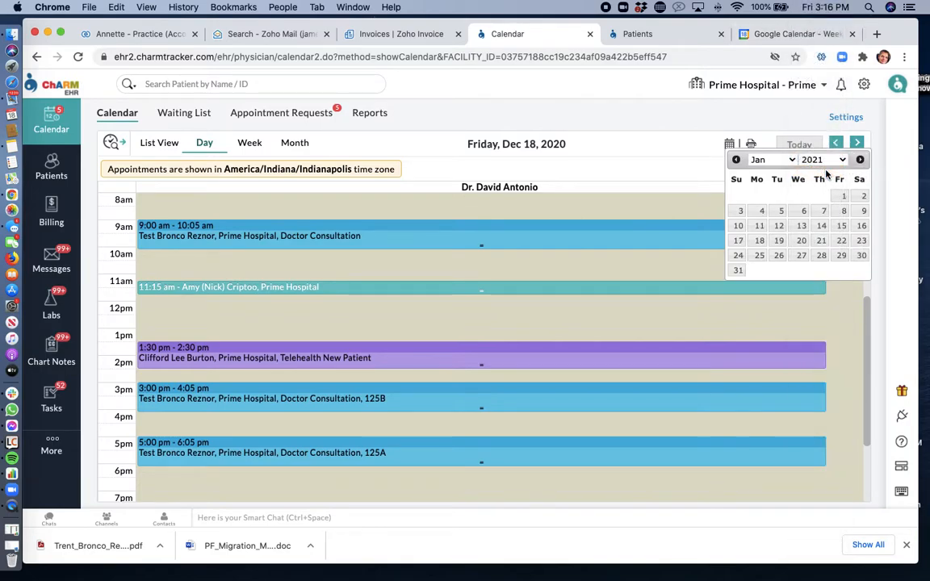
{"action": "left_click", "coordinate": [761, 212]}
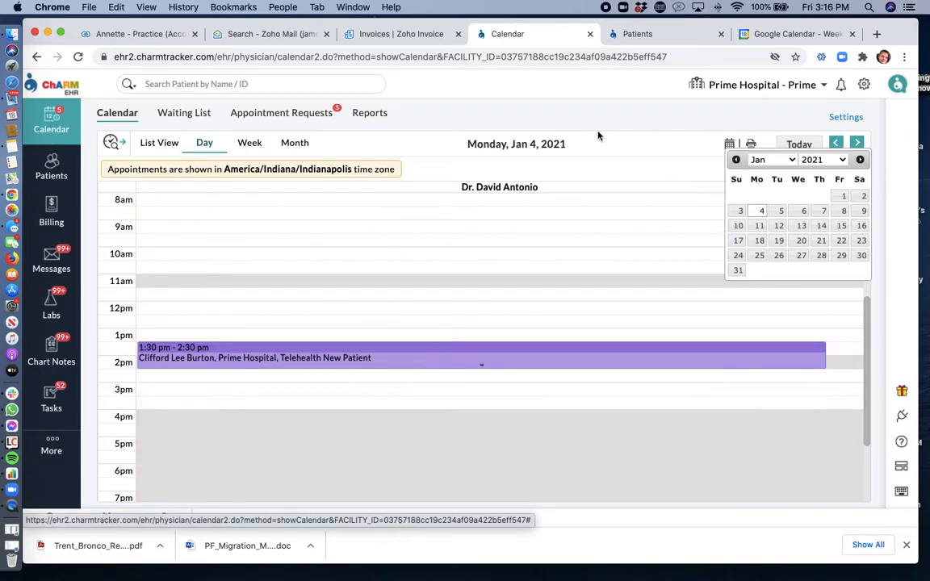
{"action": "left_click", "coordinate": [597, 172]}
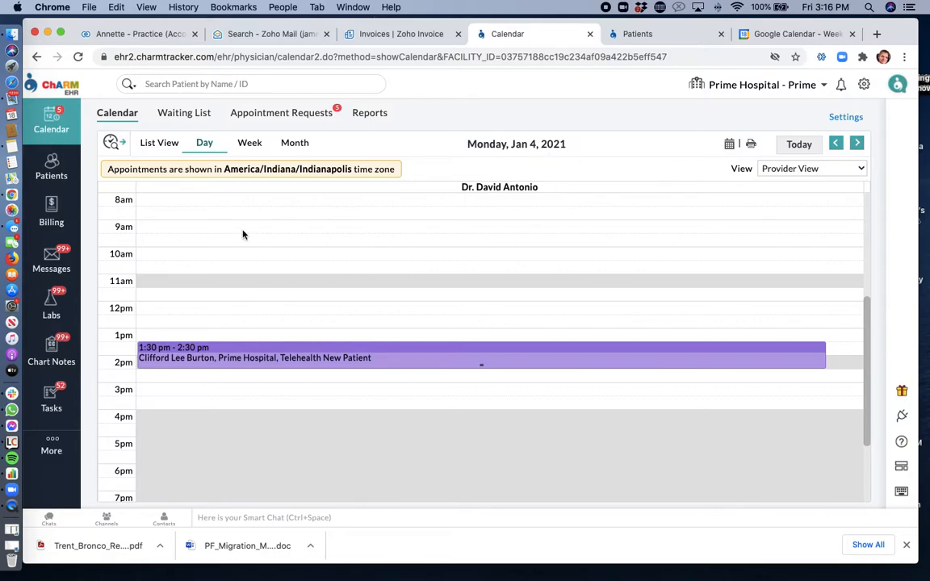
Step: Start a new appointment in the 7:00 AM slot on January 4, 2021
{"action": "scroll", "coordinate": [249, 222], "scroll_direction": "up", "scroll_amount": 2}
{"action": "scroll", "coordinate": [249, 222], "scroll_direction": "up", "scroll_amount": 1}
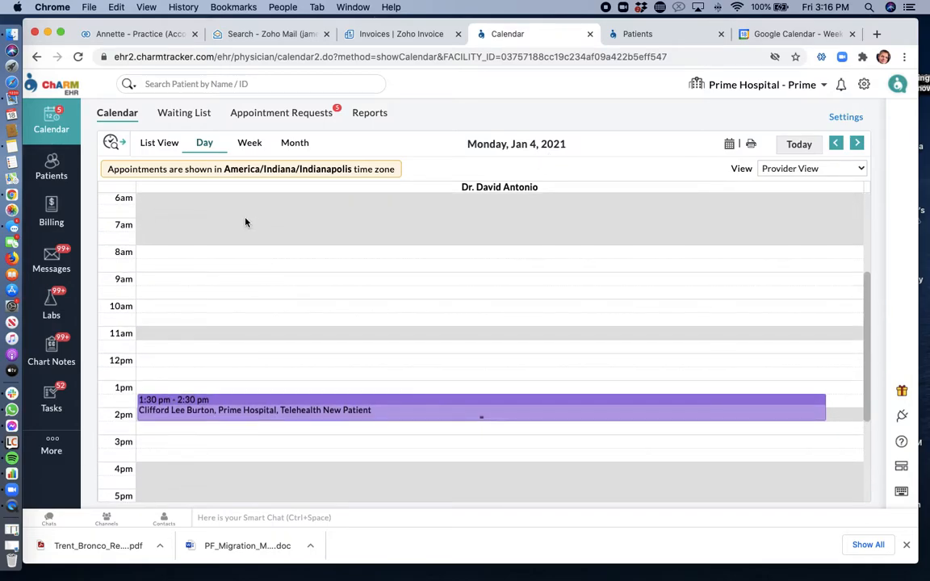
{"action": "left_click", "coordinate": [142, 229]}
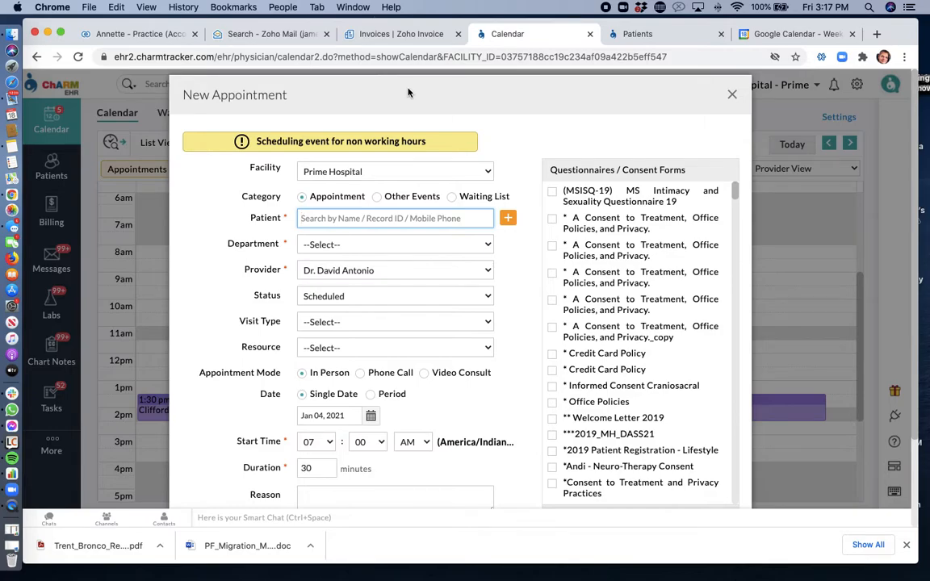
Step: Examine the new patient form's fields, including date of birth and the PHR invitation option, and return to the appointment form
{"action": "left_click", "coordinate": [509, 220]}
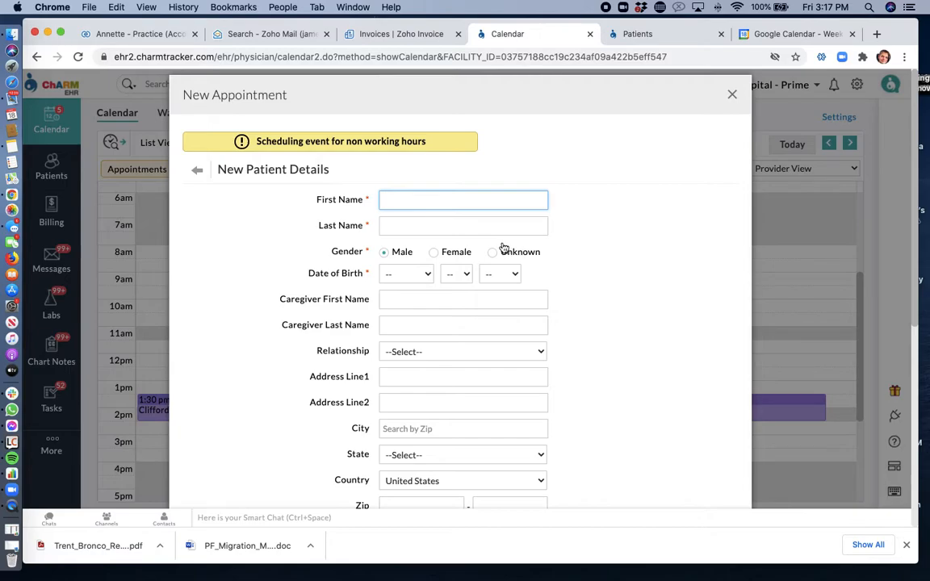
{"action": "scroll", "coordinate": [482, 293], "scroll_direction": "down", "scroll_amount": 2}
{"action": "scroll", "coordinate": [482, 293], "scroll_direction": "down", "scroll_amount": 5}
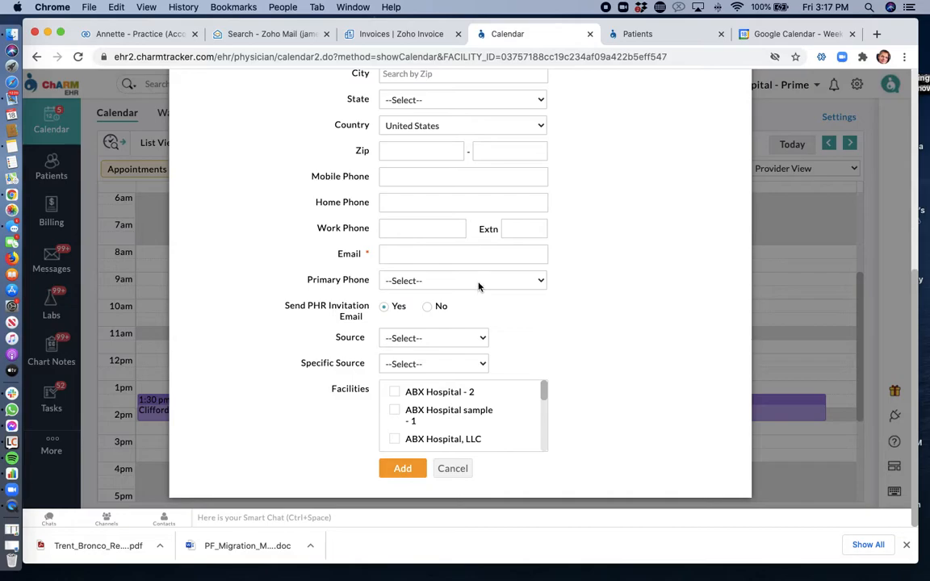
{"action": "left_click_drag", "start_coordinate": [364, 321], "coordinate": [282, 314]}
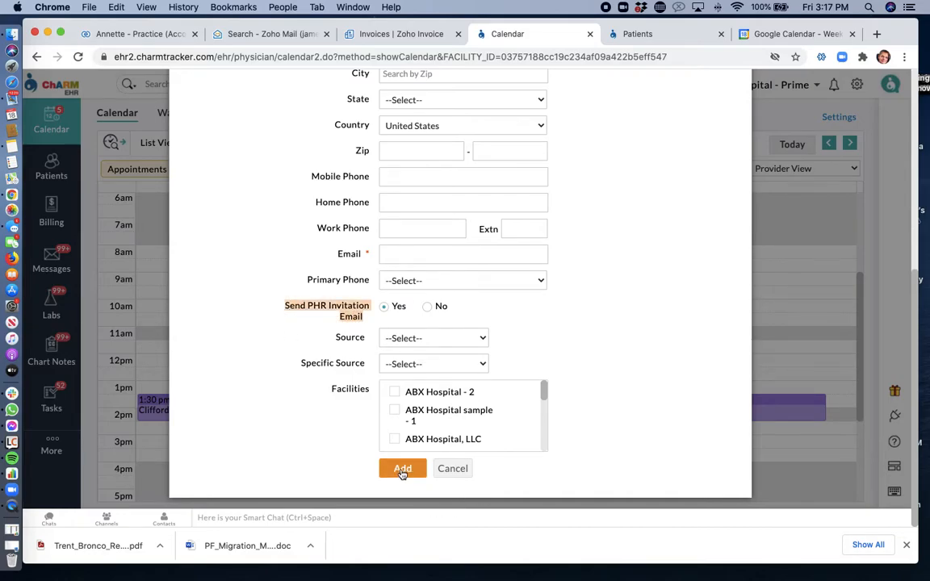
{"action": "scroll", "coordinate": [546, 373], "scroll_direction": "up", "scroll_amount": 2}
{"action": "scroll", "coordinate": [546, 372], "scroll_direction": "up", "scroll_amount": 4}
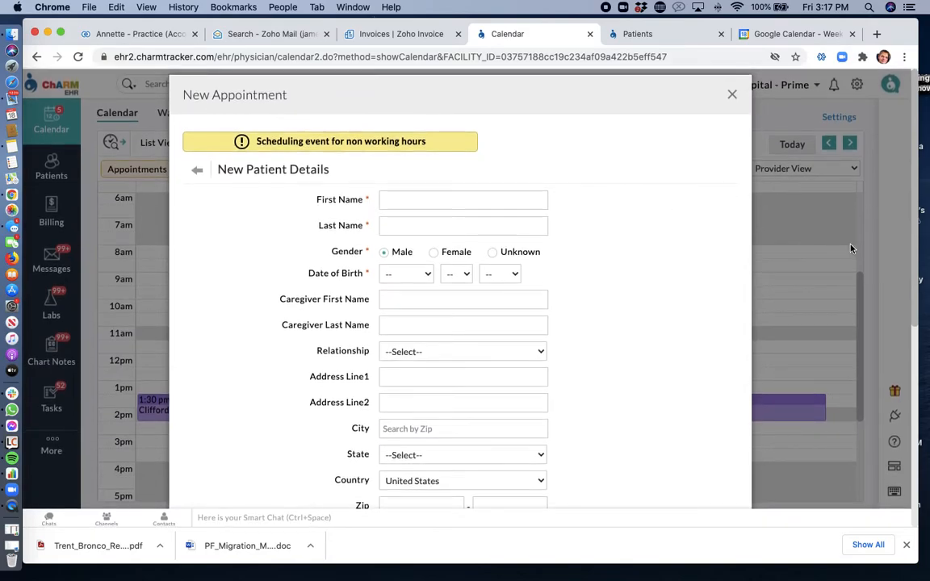
{"action": "scroll", "coordinate": [528, 292], "scroll_direction": "down", "scroll_amount": 3}
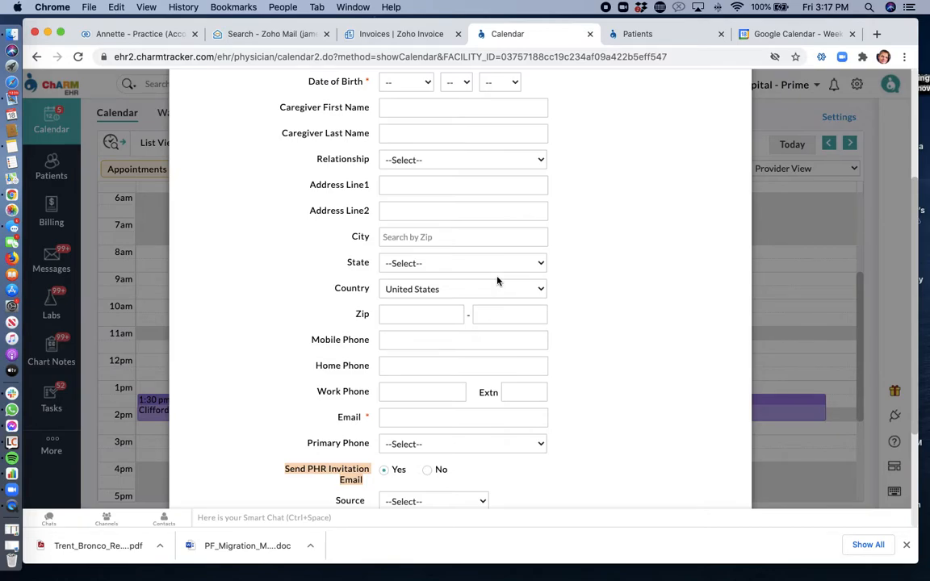
{"action": "scroll", "coordinate": [498, 281], "scroll_direction": "down", "scroll_amount": 1}
{"action": "scroll", "coordinate": [497, 281], "scroll_direction": "up", "scroll_amount": 2}
{"action": "scroll", "coordinate": [497, 281], "scroll_direction": "up", "scroll_amount": 1}
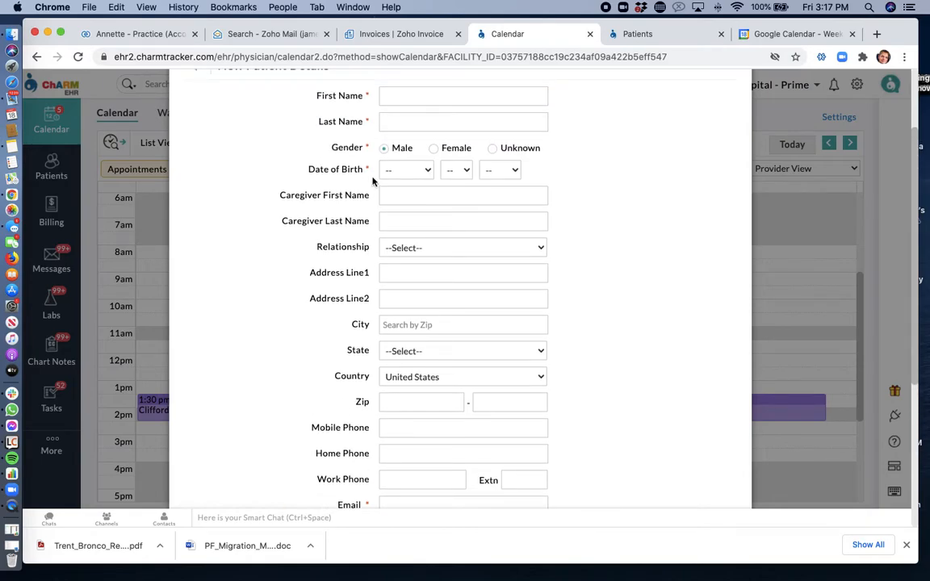
{"action": "left_click_drag", "start_coordinate": [370, 172], "coordinate": [313, 173]}
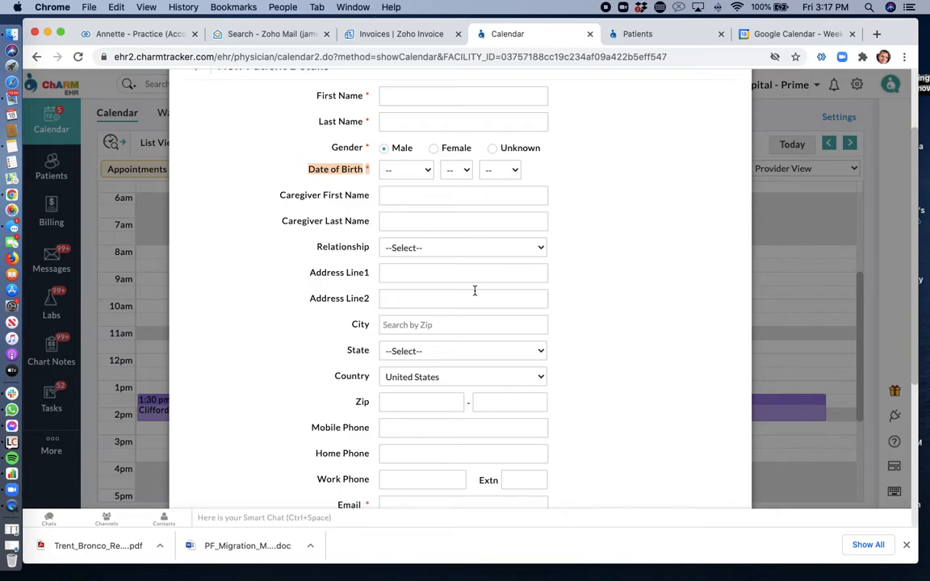
{"action": "scroll", "coordinate": [468, 279], "scroll_direction": "down", "scroll_amount": 5}
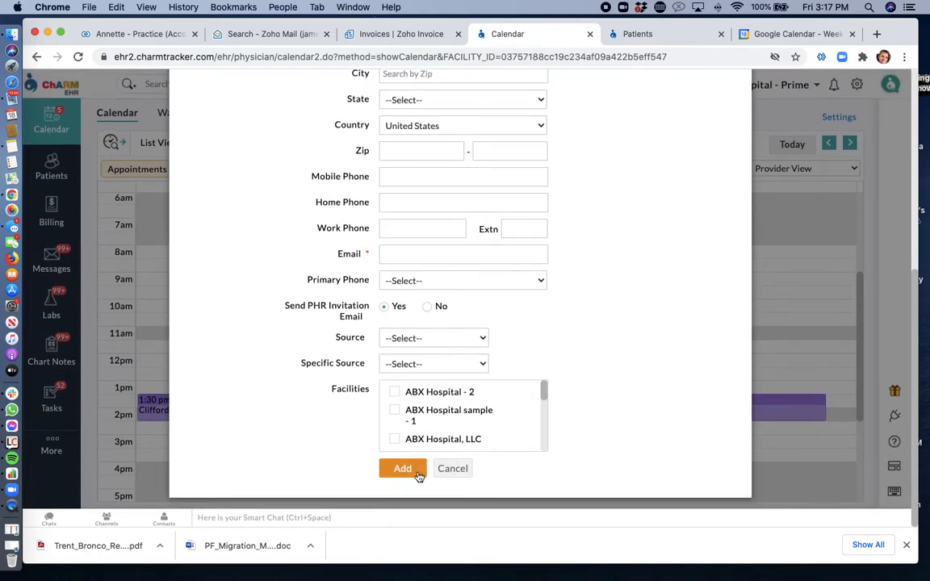
{"action": "left_click", "coordinate": [413, 469]}
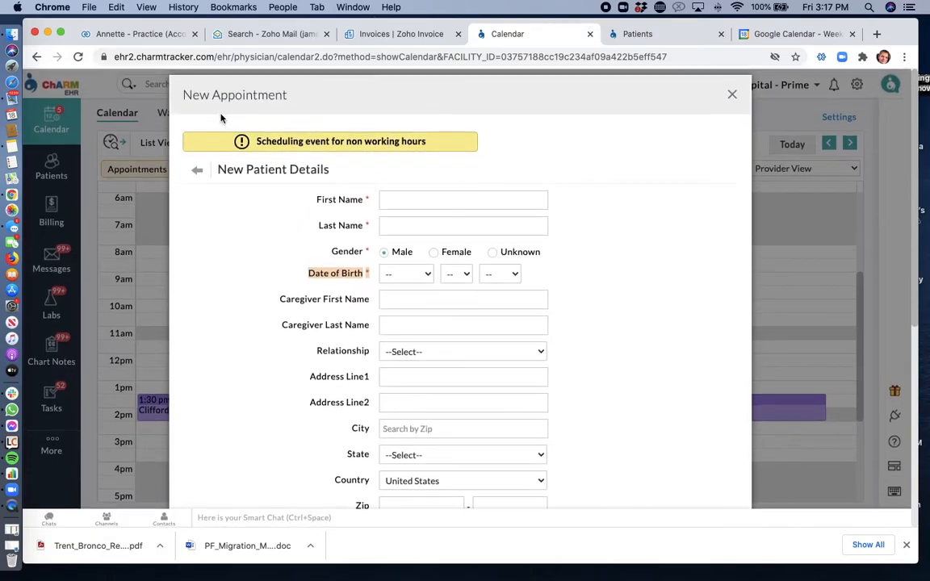
{"action": "left_click", "coordinate": [198, 175]}
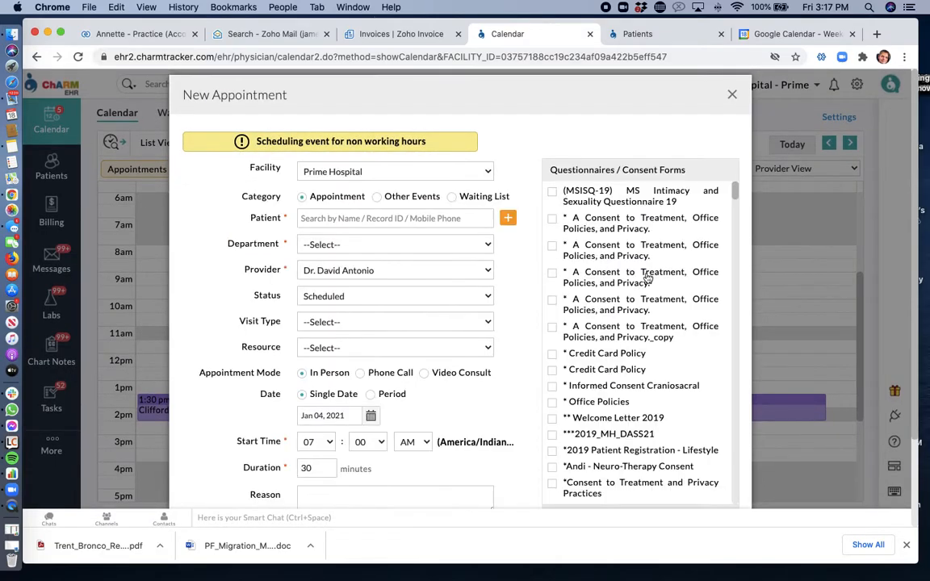
Step: Find the existing test patient by last name and assign that patient to the appointment
{"action": "left_click", "coordinate": [376, 219]}
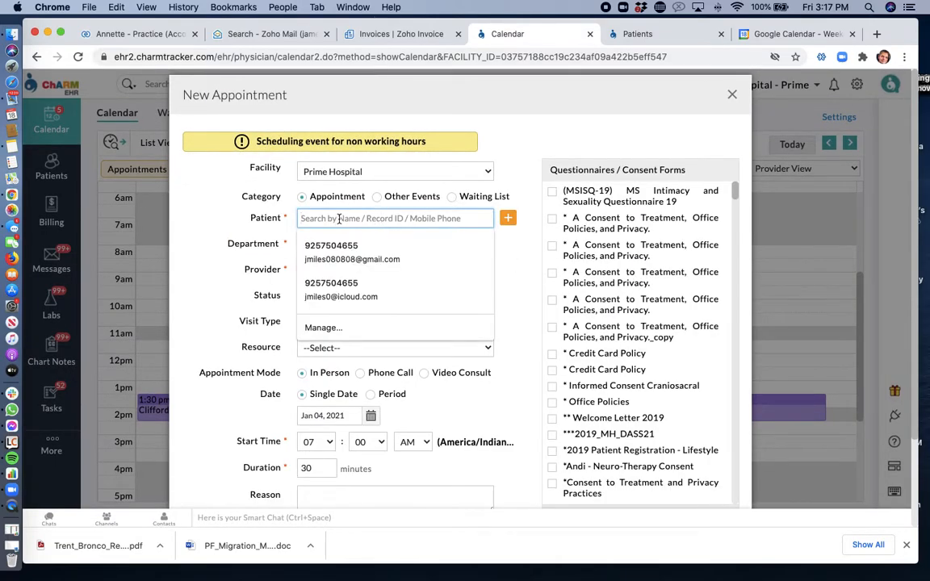
{"action": "type", "text": "trent"}
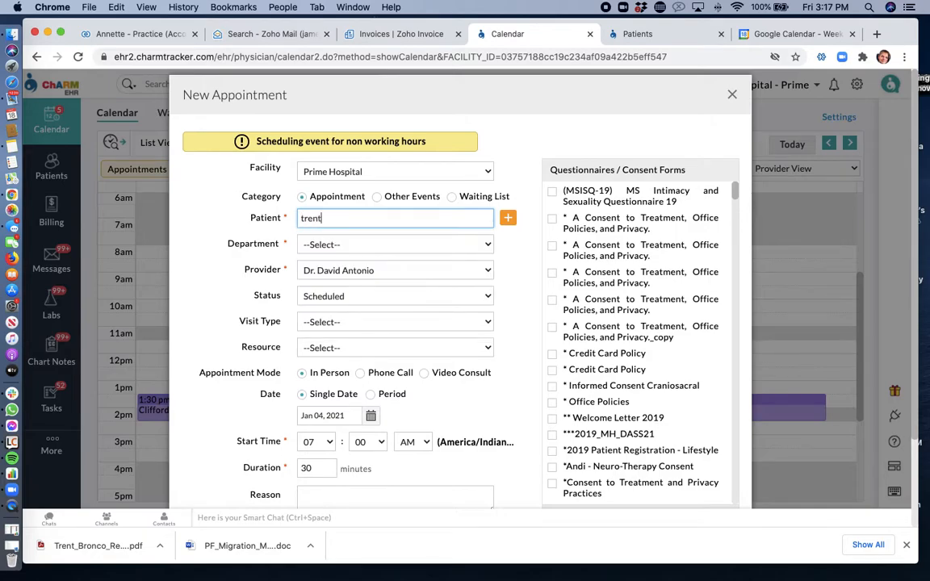
{"action": "key", "text": "BackSpace"}
{"action": "key", "text": "BackSpace"}
{"action": "key", "text": "BackSpace"}
{"action": "key", "text": "BackSpace"}
{"action": "key", "text": "BackSpace"}
{"action": "type", "text": "rez"}
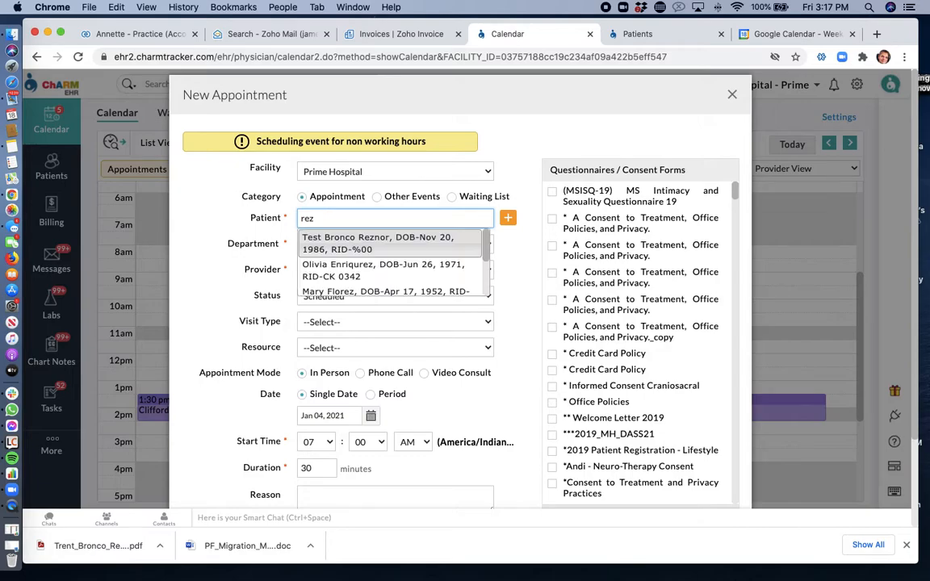
{"action": "key", "text": "Return"}
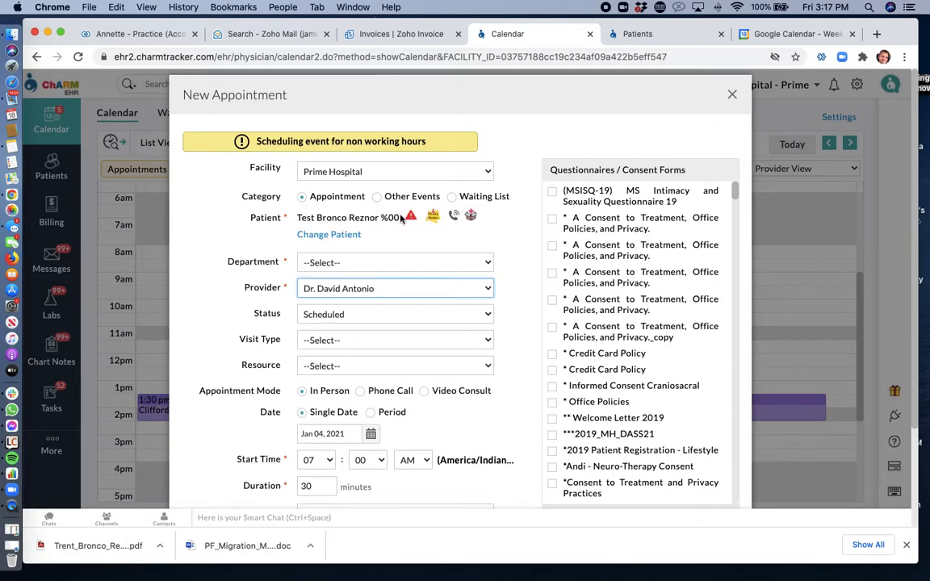
Step: Set the appointment's department to Neurology
{"action": "left_click_drag", "start_coordinate": [281, 264], "coordinate": [229, 266]}
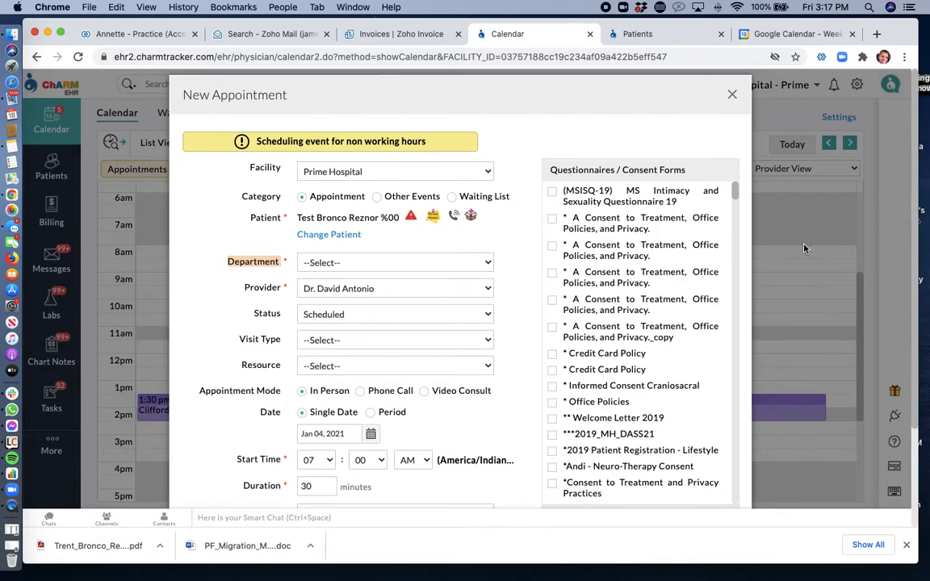
{"action": "left_click", "coordinate": [364, 262]}
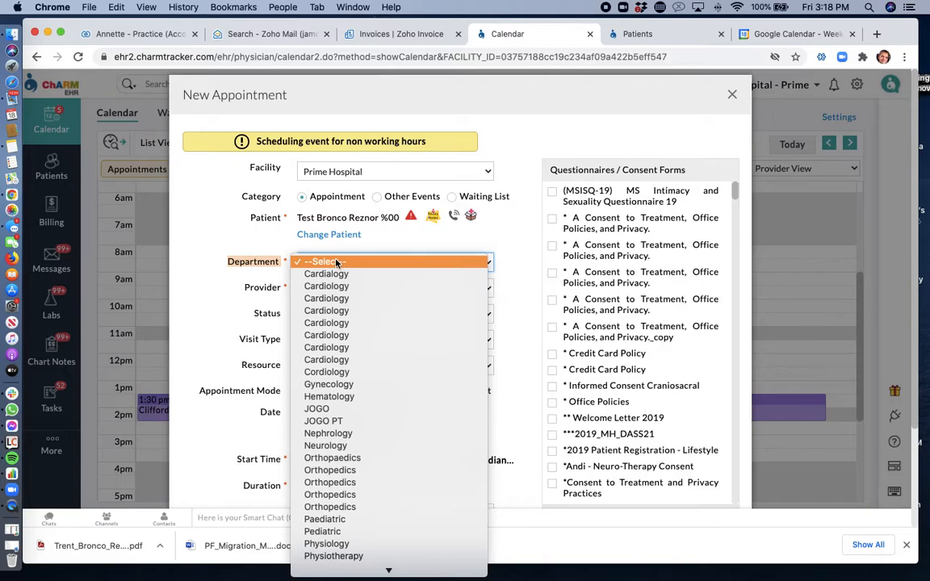
{"action": "left_click", "coordinate": [395, 445]}
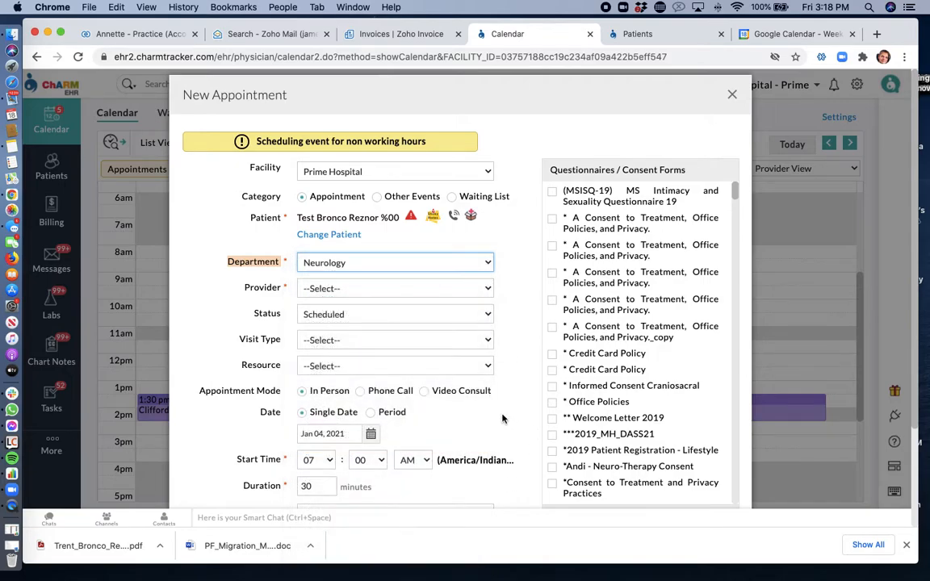
Step: Assign the available Neurology provider to the appointment and keep its status as Scheduled
{"action": "left_click", "coordinate": [313, 288]}
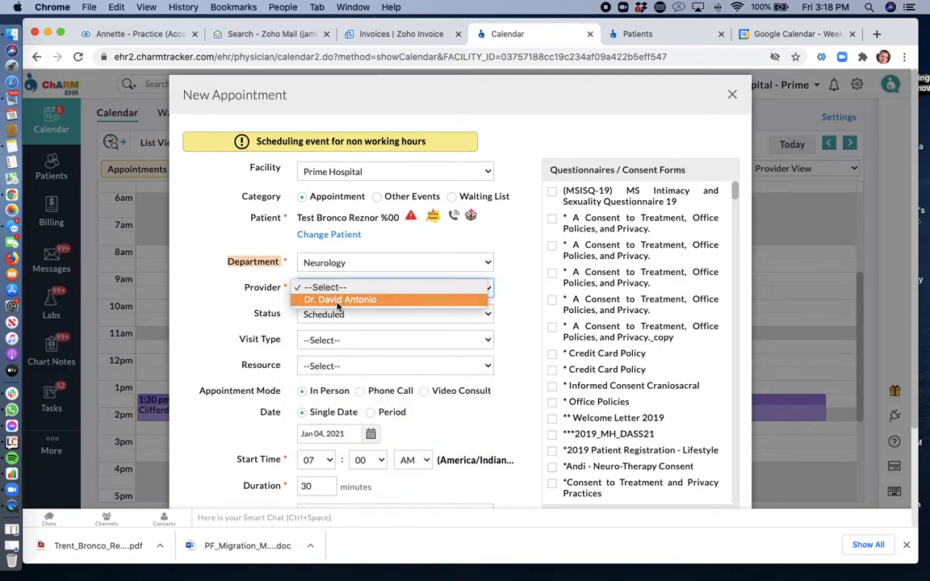
{"action": "left_click", "coordinate": [338, 300]}
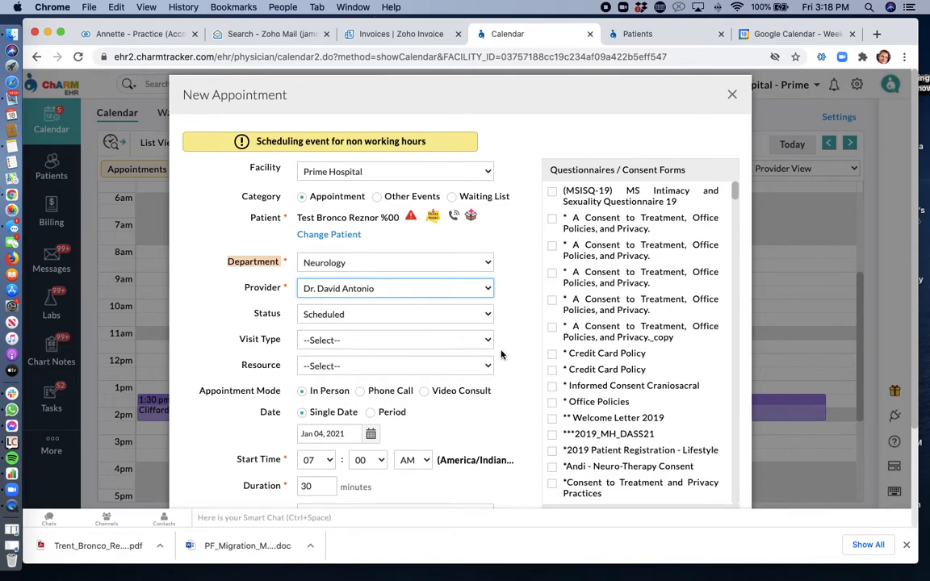
{"action": "scroll", "coordinate": [500, 348], "scroll_direction": "down", "scroll_amount": 1}
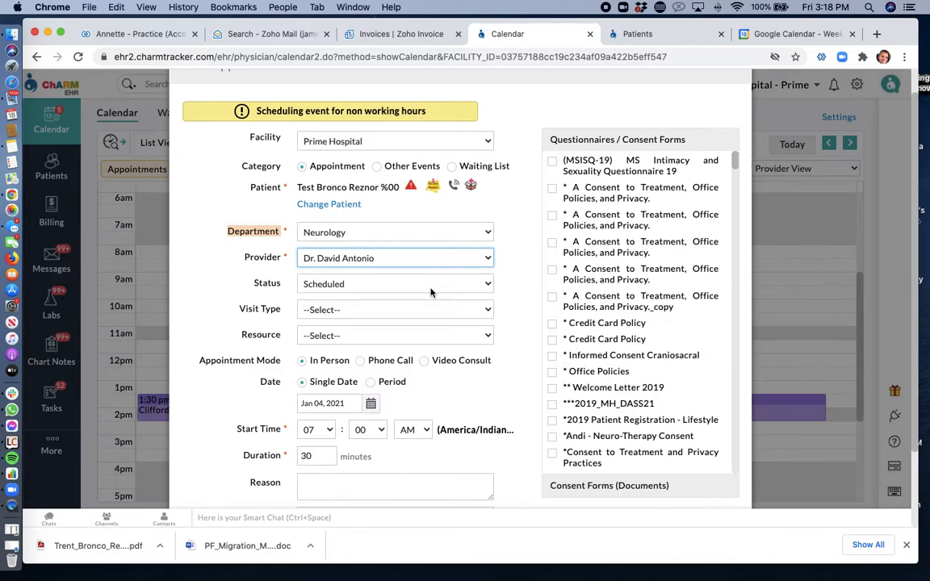
{"action": "left_click", "coordinate": [394, 289]}
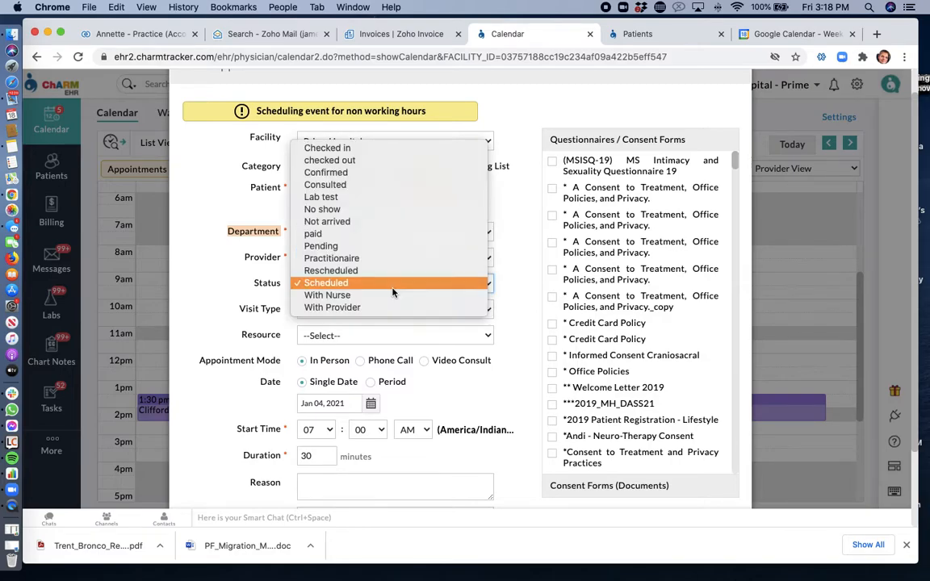
{"action": "left_click", "coordinate": [393, 288]}
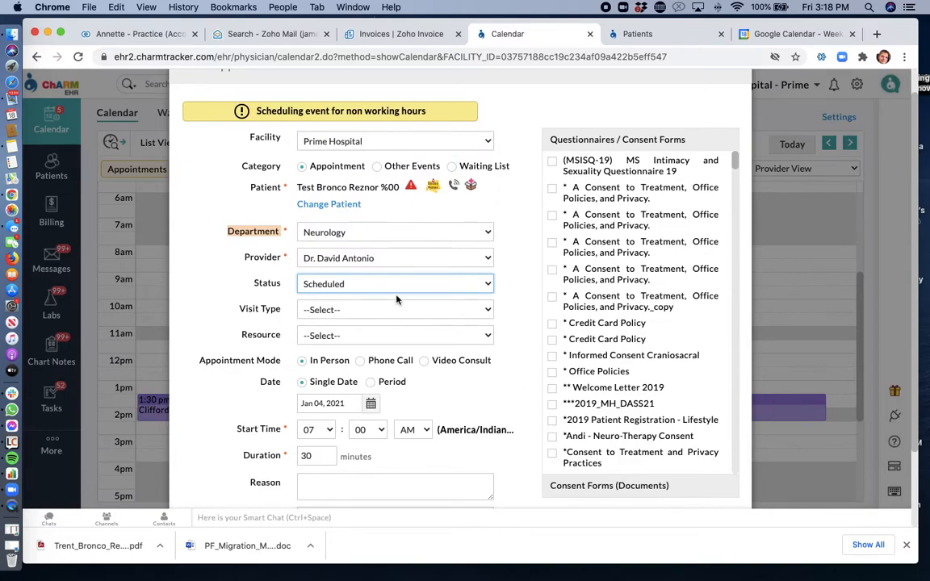
Step: Set the appointment's visit type to Doctor Consultation
{"action": "scroll", "coordinate": [531, 348], "scroll_direction": "down", "scroll_amount": 2}
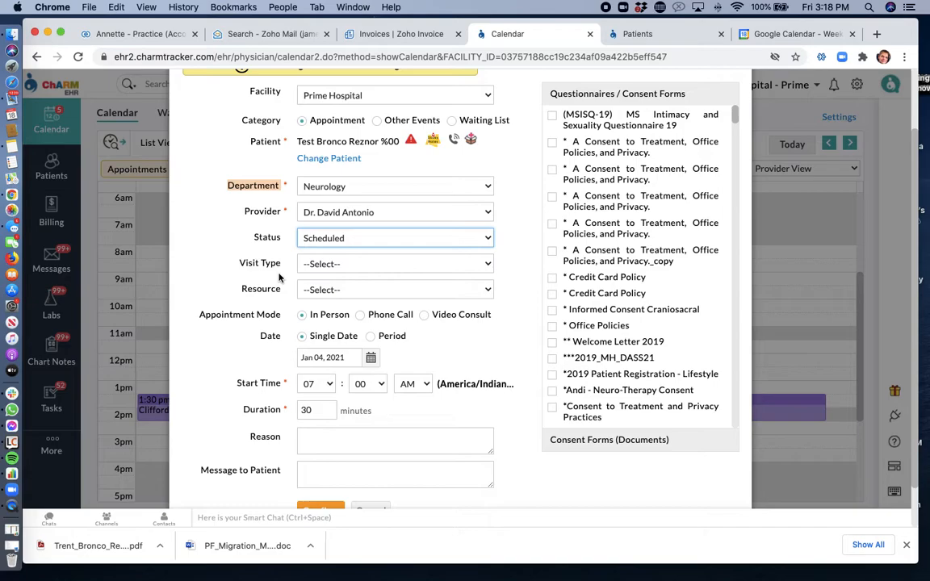
{"action": "left_click", "coordinate": [333, 265]}
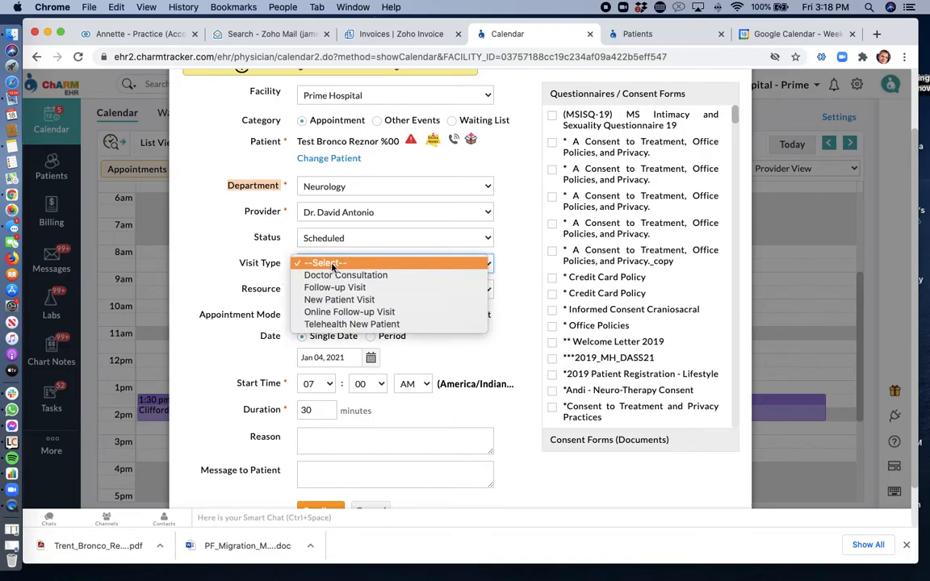
{"action": "left_click", "coordinate": [319, 275]}
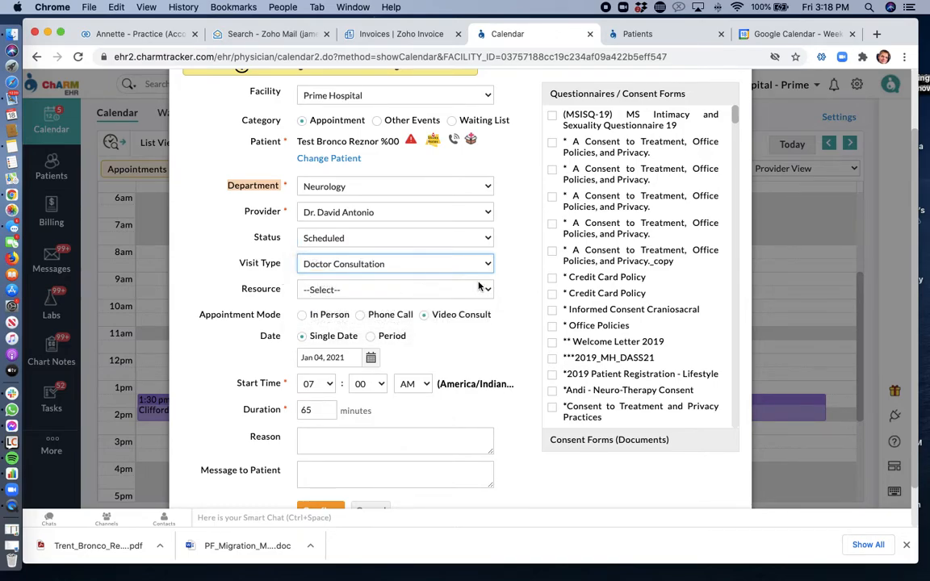
Step: Examine the questionnaires and consent forms list for the forms preselected for the Doctor Consultation visit
{"action": "scroll", "coordinate": [520, 284], "scroll_direction": "up", "scroll_amount": 1}
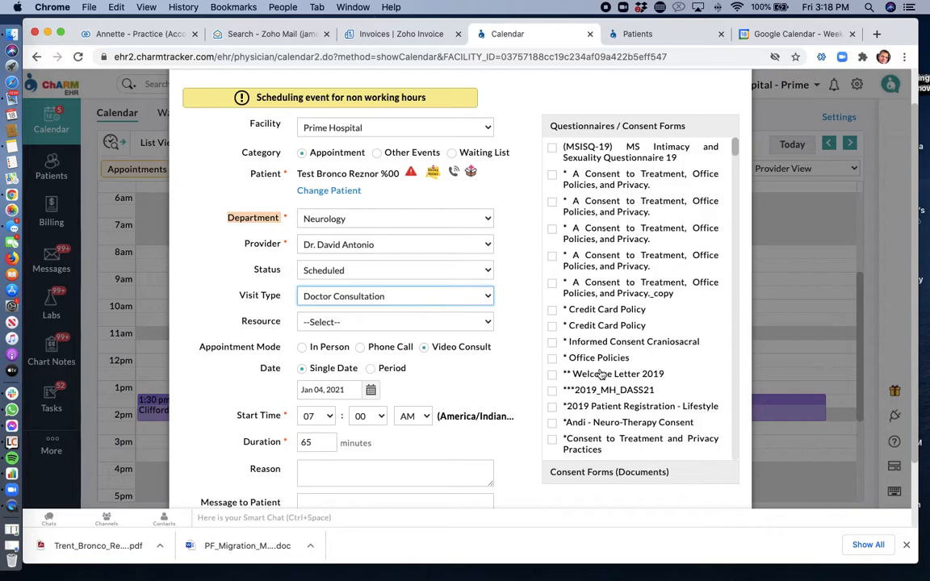
{"action": "scroll", "coordinate": [601, 373], "scroll_direction": "down", "scroll_amount": 3}
{"action": "scroll", "coordinate": [601, 373], "scroll_direction": "down", "scroll_amount": 15}
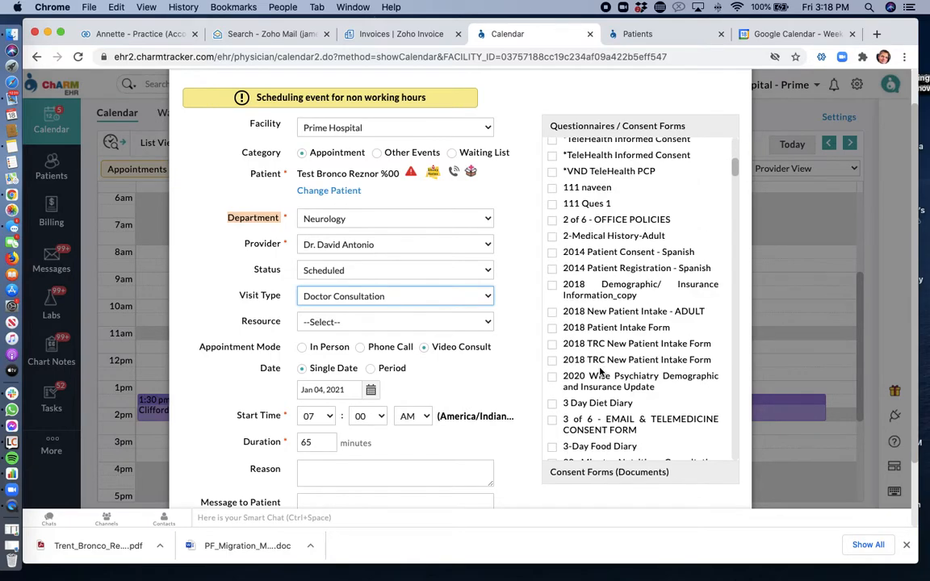
{"action": "scroll", "coordinate": [601, 373], "scroll_direction": "down", "scroll_amount": 15}
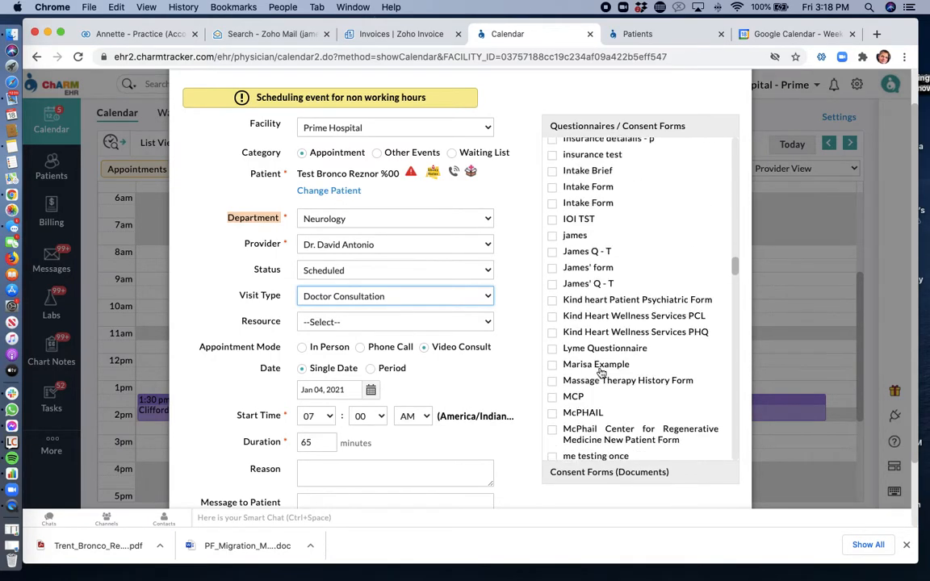
{"action": "scroll", "coordinate": [601, 371], "scroll_direction": "down", "scroll_amount": 15}
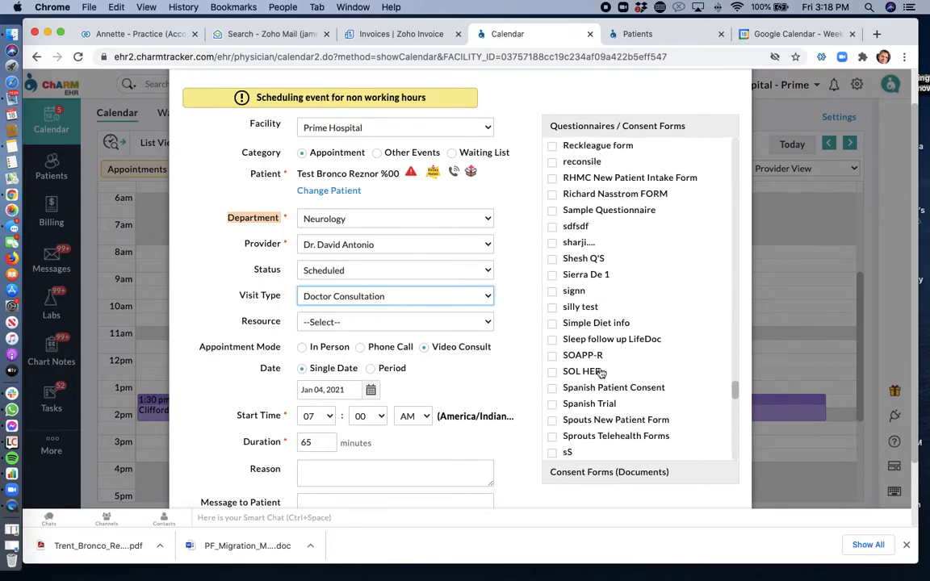
{"action": "scroll", "coordinate": [605, 367], "scroll_direction": "up", "scroll_amount": 5}
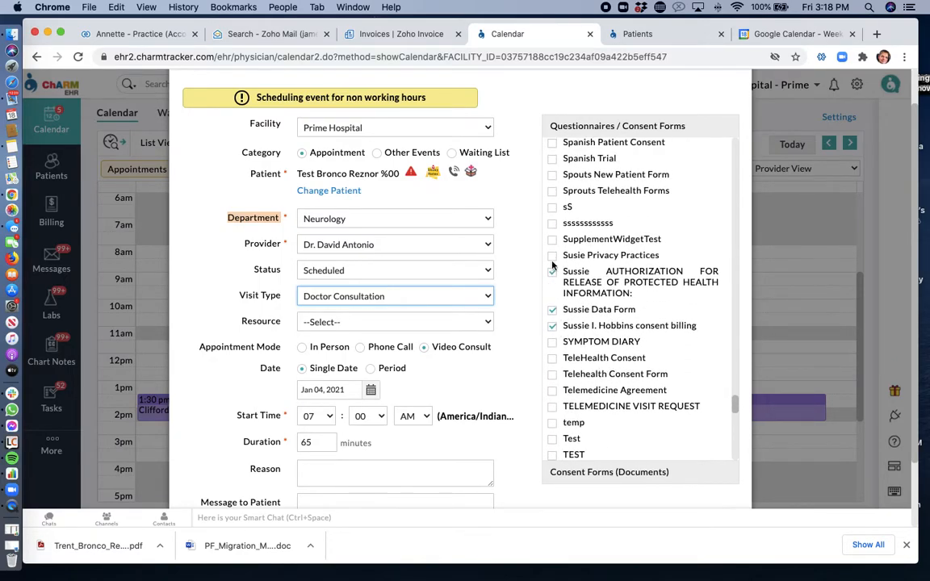
{"action": "left_click", "coordinate": [553, 327]}
{"action": "scroll", "coordinate": [602, 323], "scroll_direction": "up", "scroll_amount": 5}
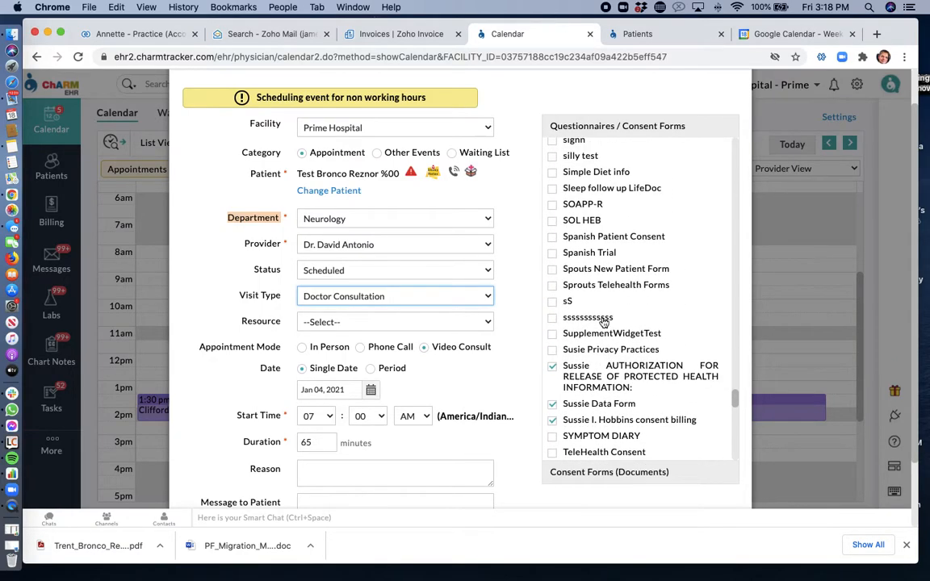
Step: Try selecting the Spanish Patient Consent and Spanish Trial forms, and clear both selections again
{"action": "left_click", "coordinate": [552, 246]}
{"action": "left_click", "coordinate": [552, 231]}
{"action": "left_click", "coordinate": [552, 246]}
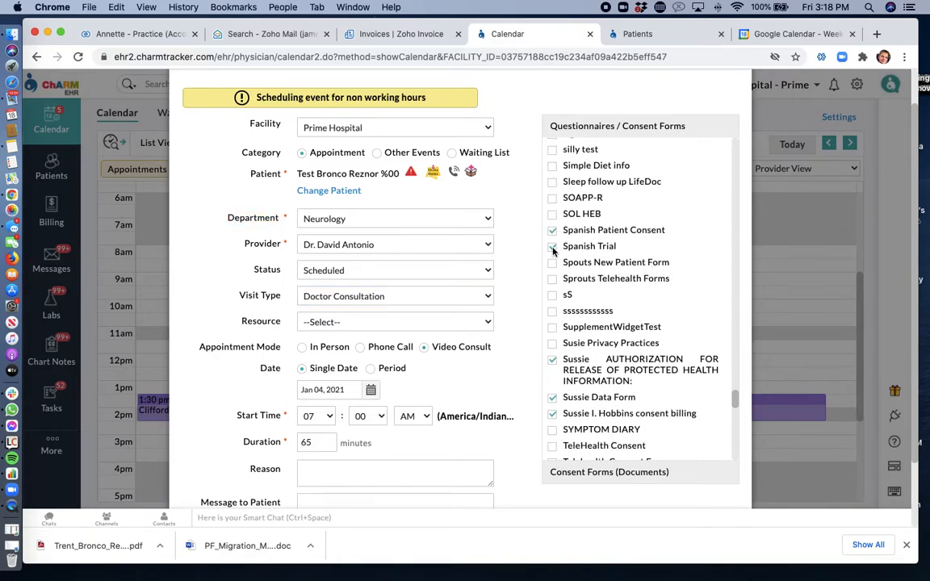
{"action": "left_click", "coordinate": [553, 231]}
Step: Set the appointment's resource to 125A and its mode to In Person
{"action": "scroll", "coordinate": [335, 367], "scroll_direction": "down", "scroll_amount": 2}
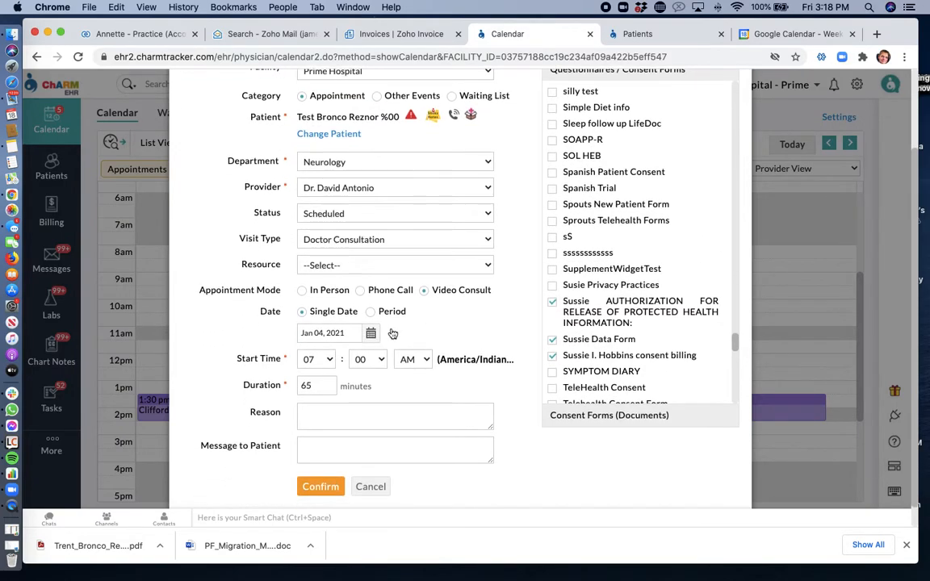
{"action": "left_click", "coordinate": [333, 265]}
{"action": "left_click", "coordinate": [339, 277]}
{"action": "scroll", "coordinate": [415, 282], "scroll_direction": "down", "scroll_amount": 1}
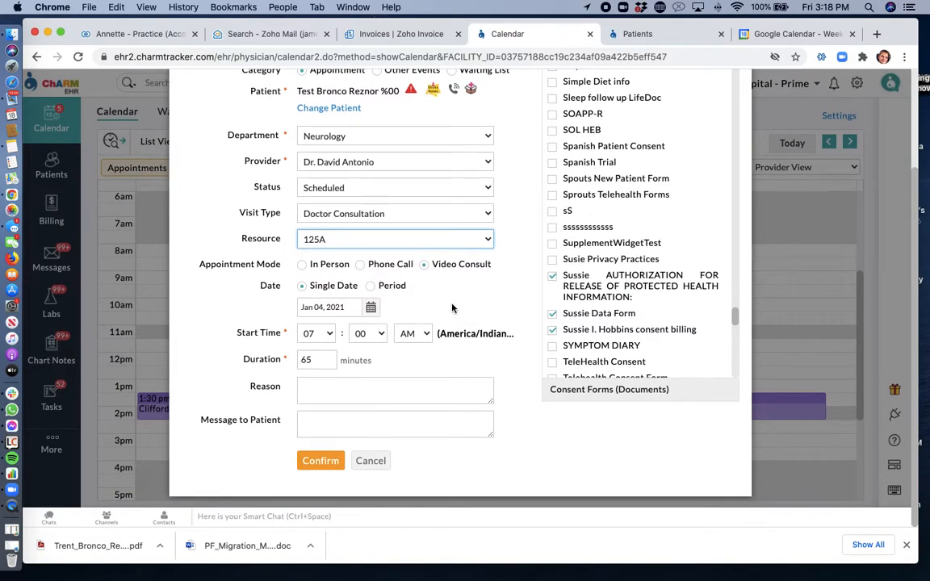
{"action": "left_click", "coordinate": [303, 267]}
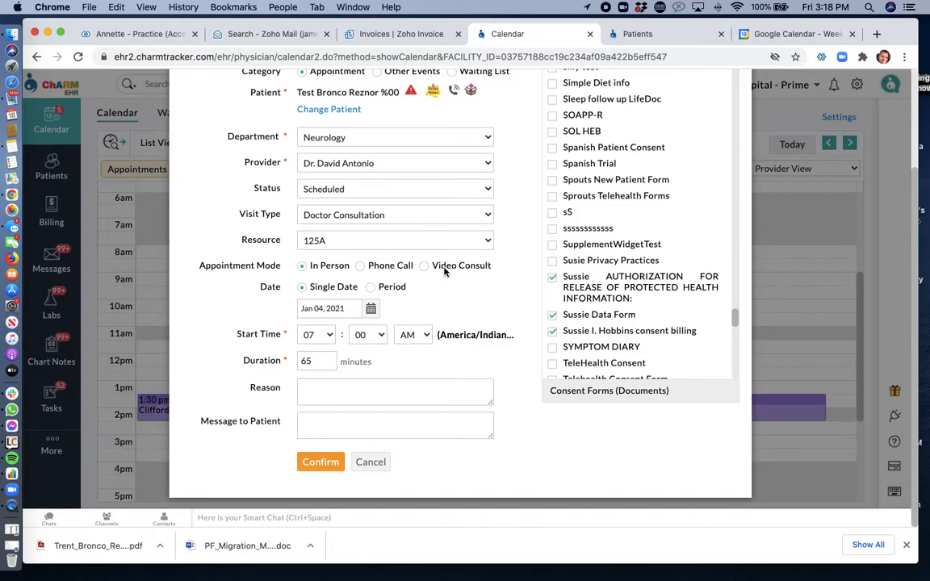
Step: Enter "anxiety" as the reason for the appointment and leave the message to the patient empty
{"action": "left_click", "coordinate": [386, 386]}
{"action": "type", "text": "anxiety"}
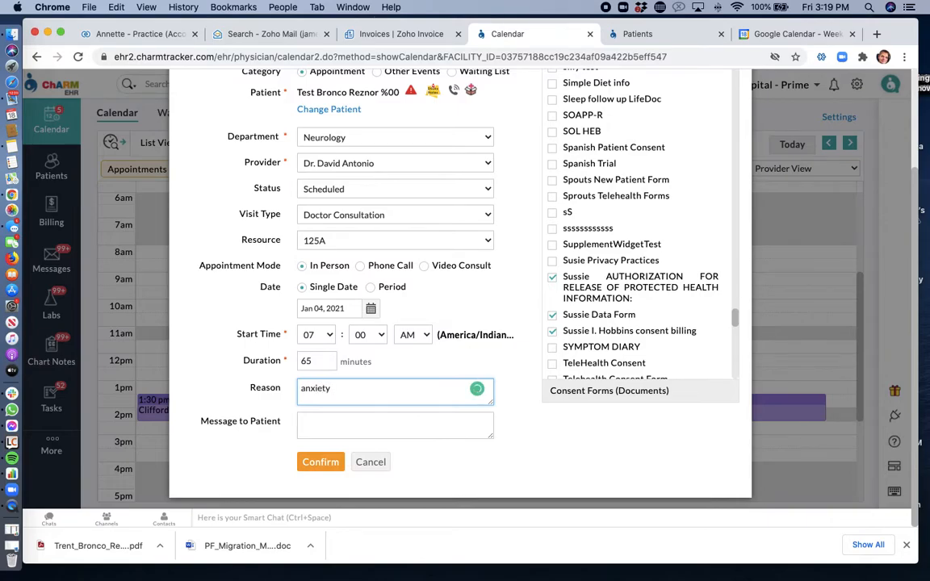
{"action": "left_click", "coordinate": [399, 429]}
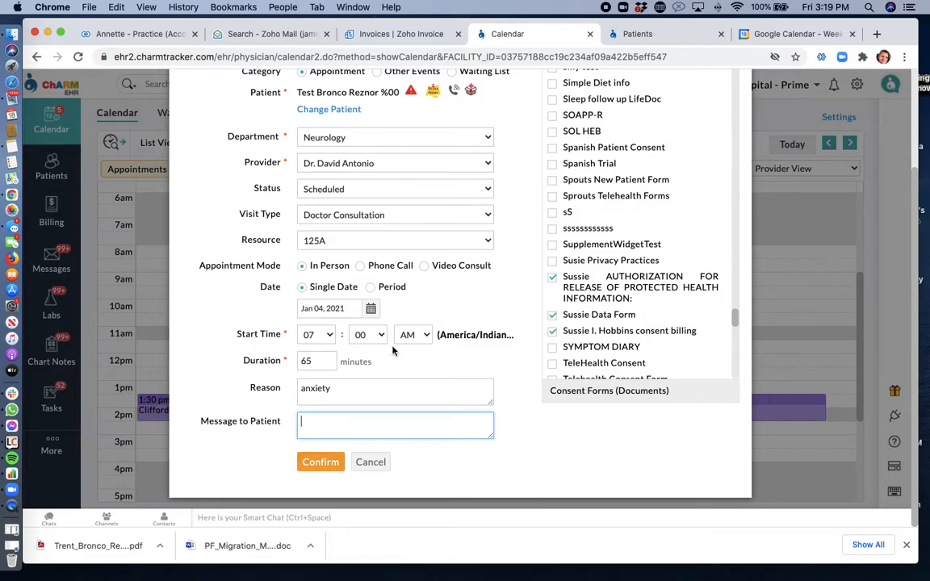
Step: Change the appointment mode to Video Consult and confirm the new appointment
{"action": "scroll", "coordinate": [355, 335], "scroll_direction": "up", "scroll_amount": 1}
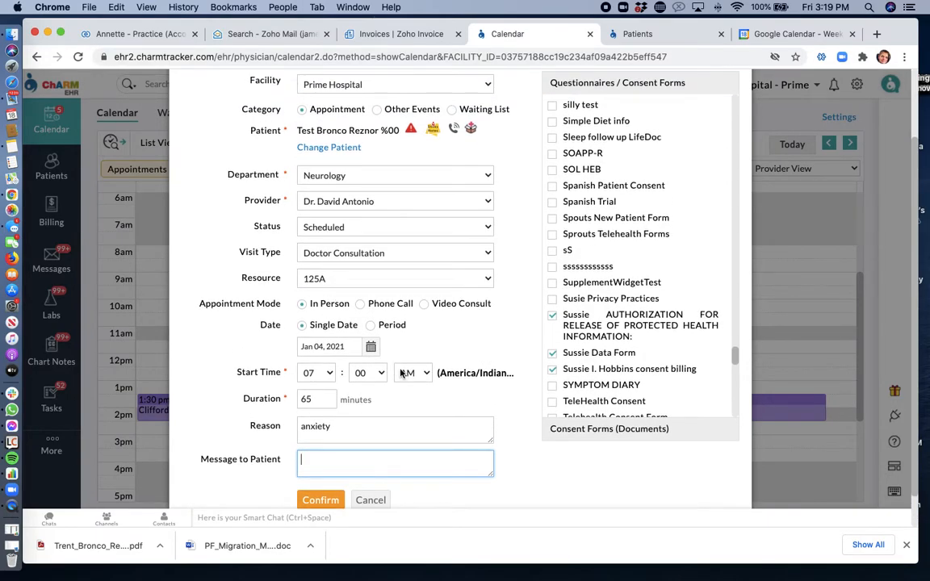
{"action": "left_click", "coordinate": [424, 304]}
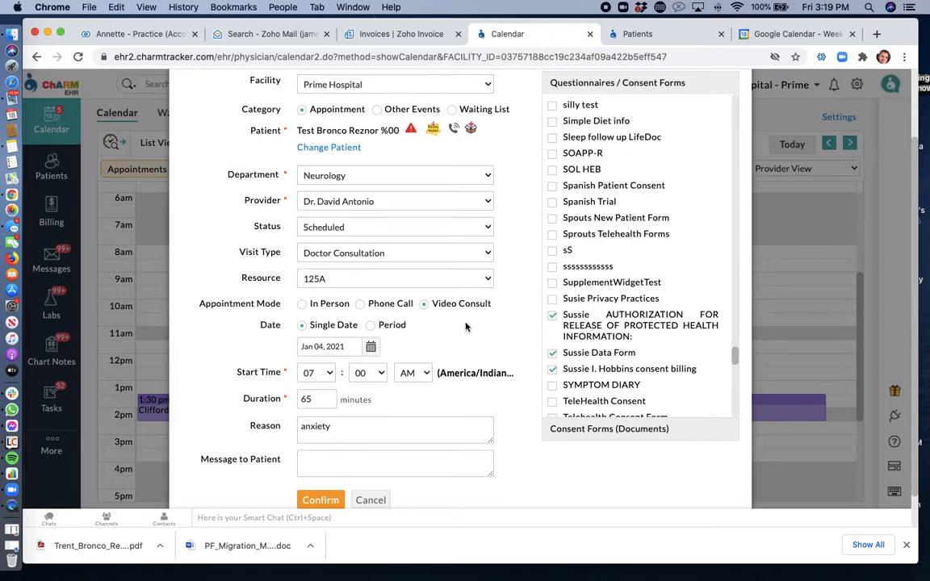
{"action": "scroll", "coordinate": [465, 326], "scroll_direction": "down", "scroll_amount": 2}
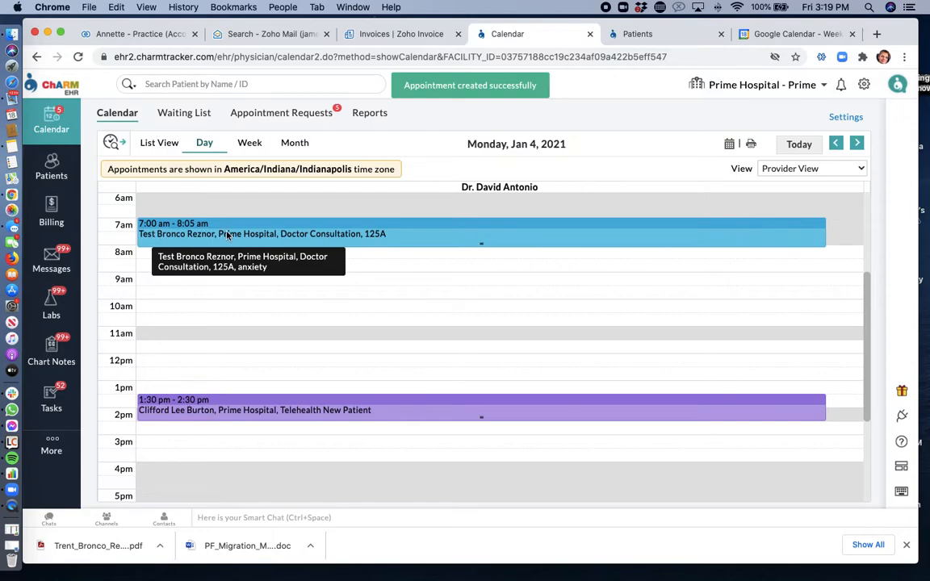
Step: Show the day's appointments as a list and set the test patient's 7:00 AM appointment status to No show
{"action": "left_click", "coordinate": [155, 143]}
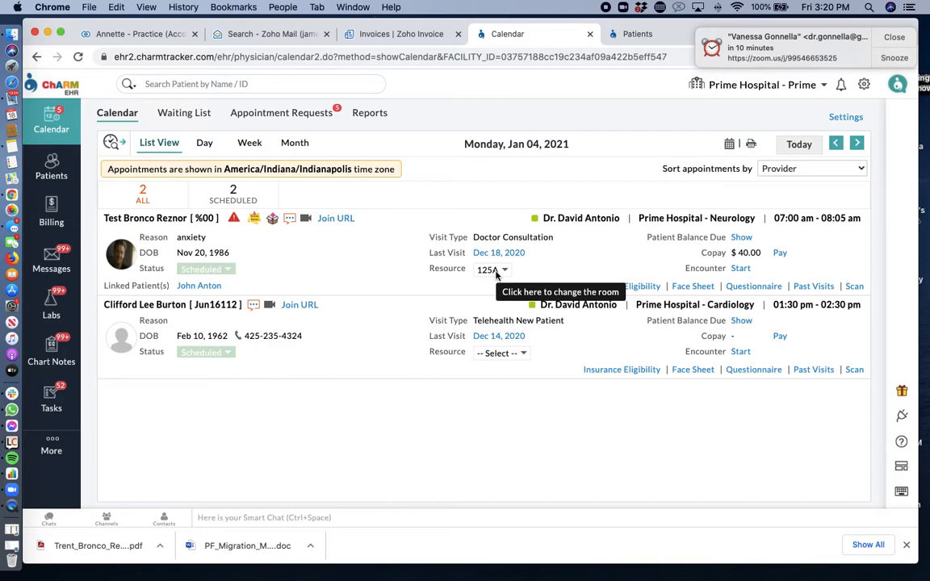
{"action": "left_click", "coordinate": [197, 270]}
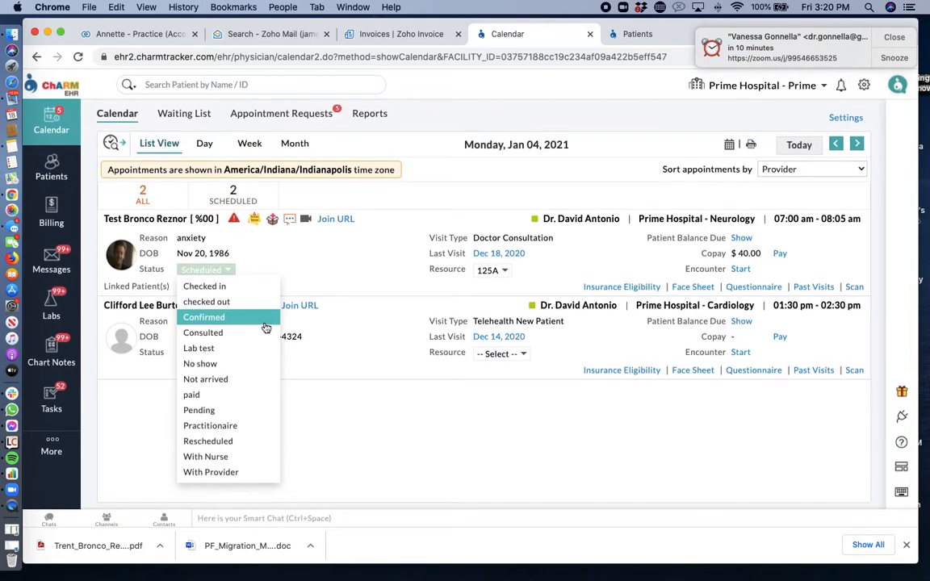
{"action": "left_click", "coordinate": [215, 364]}
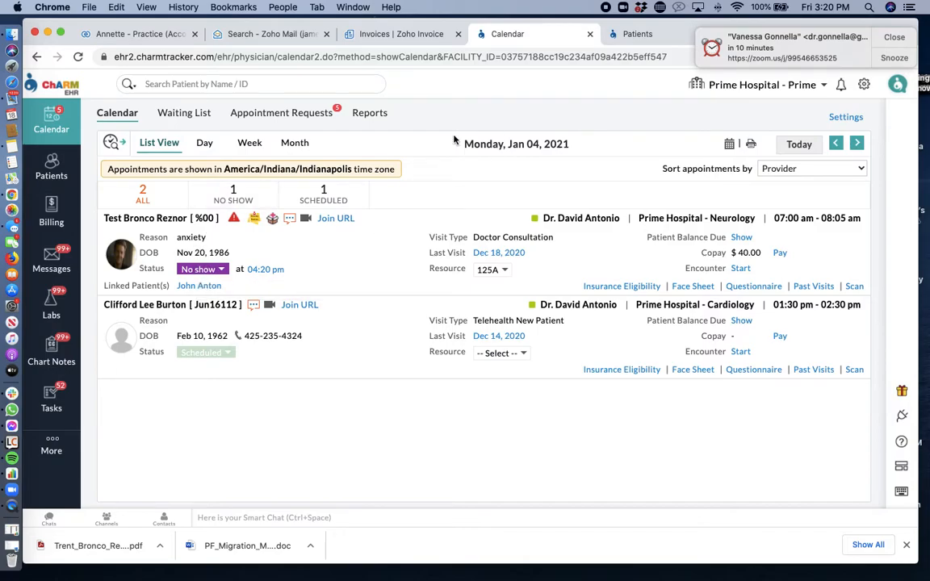
Step: Open the calendar's appointment reports and filter today's report by the No show and Cancelled statuses
{"action": "left_click", "coordinate": [369, 114]}
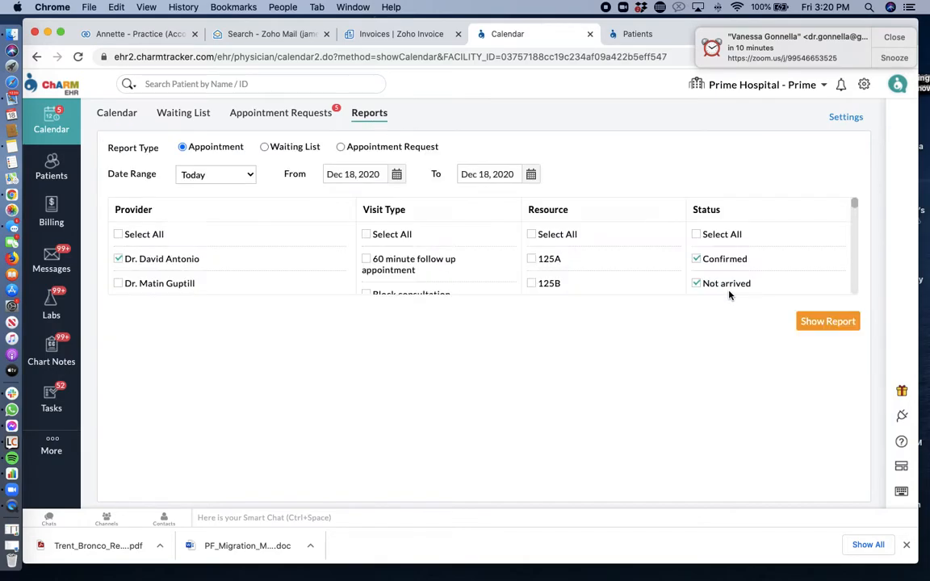
{"action": "left_click", "coordinate": [702, 234]}
{"action": "scroll", "coordinate": [714, 259], "scroll_direction": "down", "scroll_amount": 2}
{"action": "scroll", "coordinate": [725, 266], "scroll_direction": "down", "scroll_amount": 5}
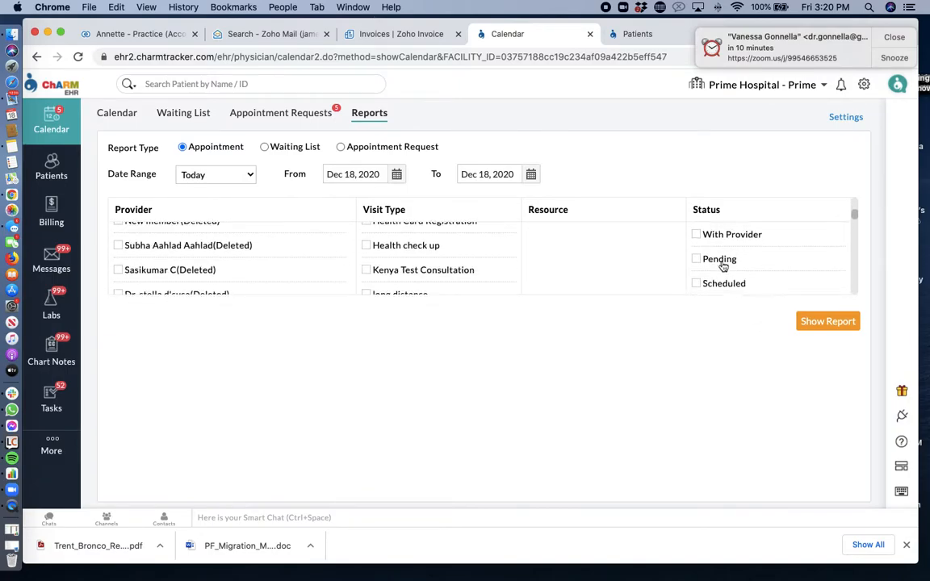
{"action": "scroll", "coordinate": [714, 259], "scroll_direction": "up", "scroll_amount": 3}
{"action": "scroll", "coordinate": [709, 250], "scroll_direction": "down", "scroll_amount": 2}
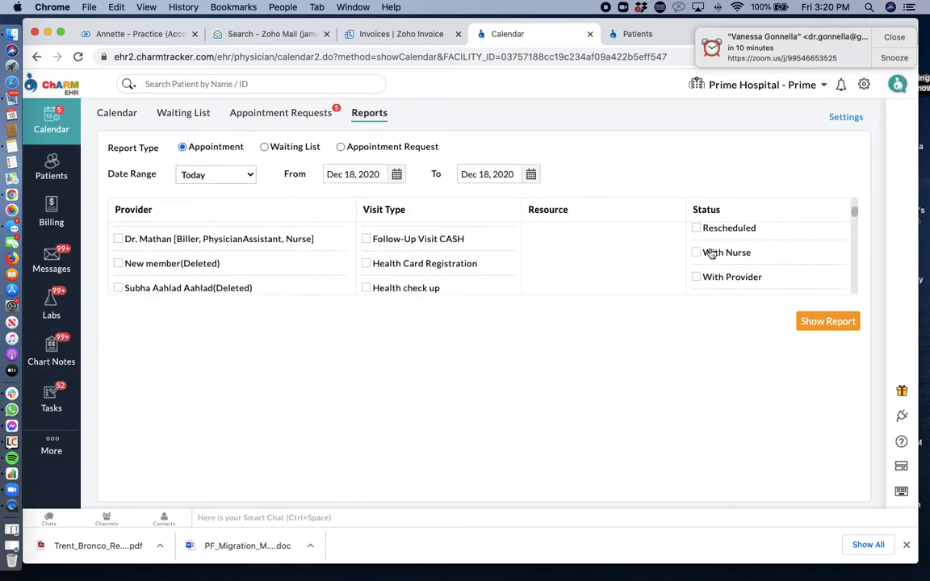
{"action": "scroll", "coordinate": [711, 253], "scroll_direction": "up", "scroll_amount": 3}
{"action": "left_click", "coordinate": [696, 246]}
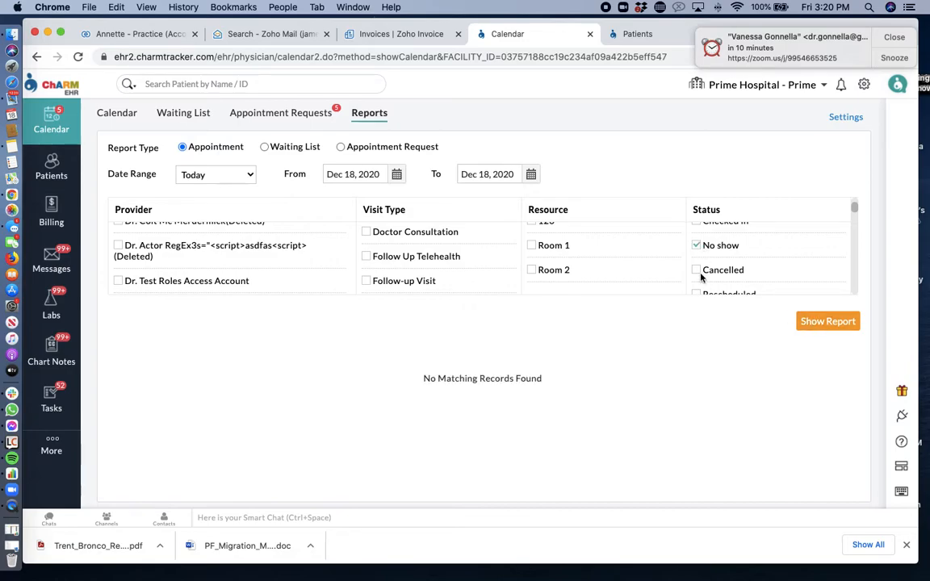
{"action": "left_click", "coordinate": [696, 270]}
Step: Return to the calendar, show it by week, and open the provider availability search
{"action": "left_click", "coordinate": [117, 114]}
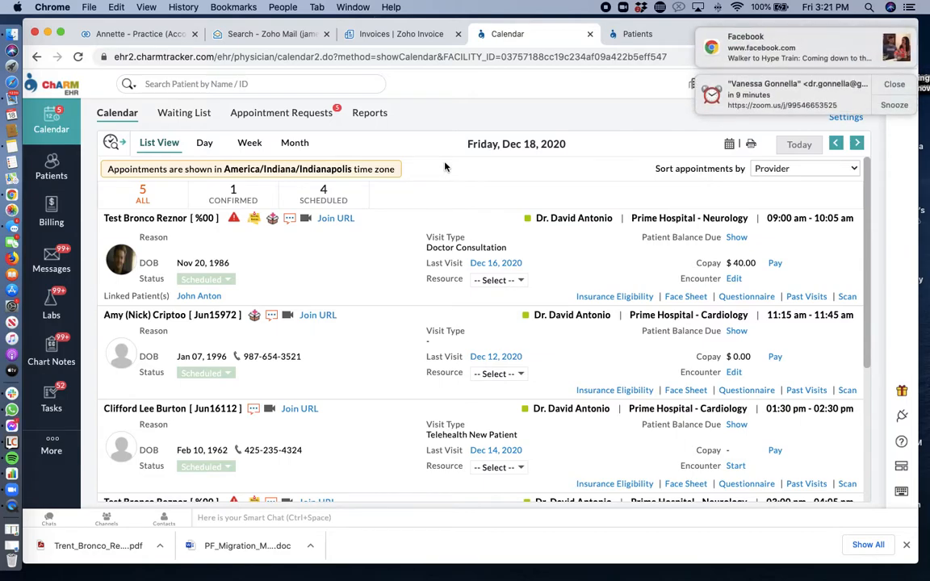
{"action": "left_click", "coordinate": [254, 149]}
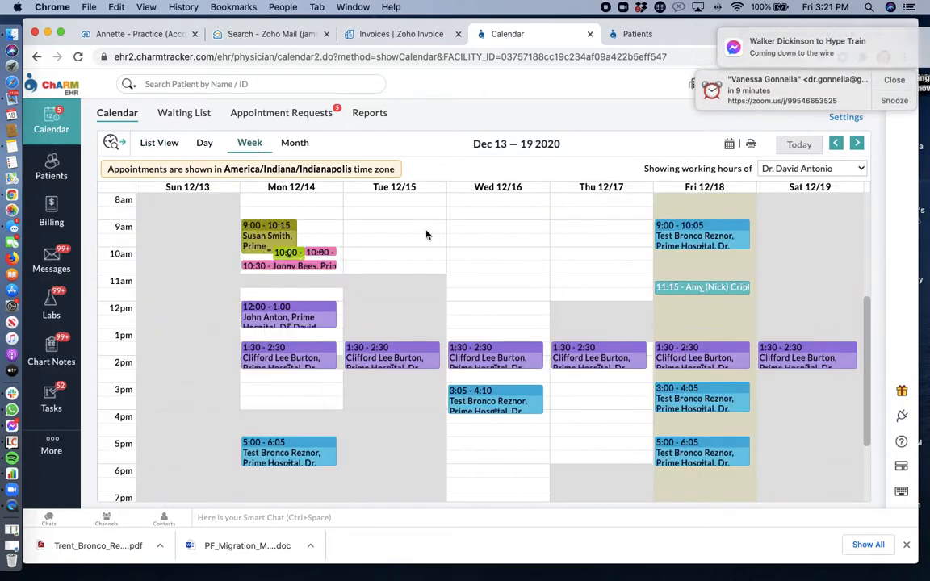
{"action": "left_click", "coordinate": [111, 143]}
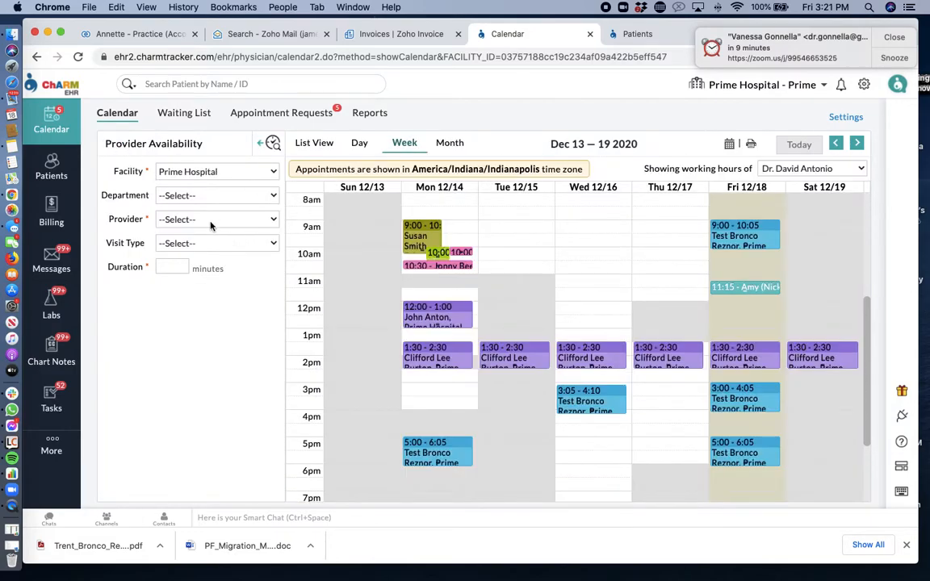
Step: Choose the first listed provider for the Prime Hospital availability search, leaving the visit type unselected
{"action": "left_click", "coordinate": [211, 226]}
{"action": "left_click", "coordinate": [260, 374]}
{"action": "left_click", "coordinate": [216, 244]}
{"action": "left_click", "coordinate": [224, 257]}
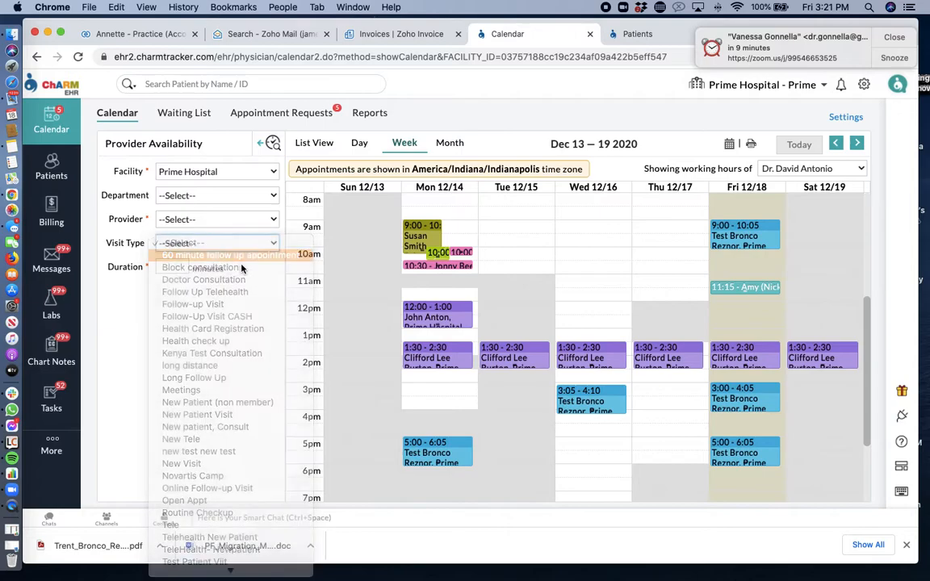
{"action": "left_click", "coordinate": [198, 218]}
{"action": "left_click", "coordinate": [211, 229]}
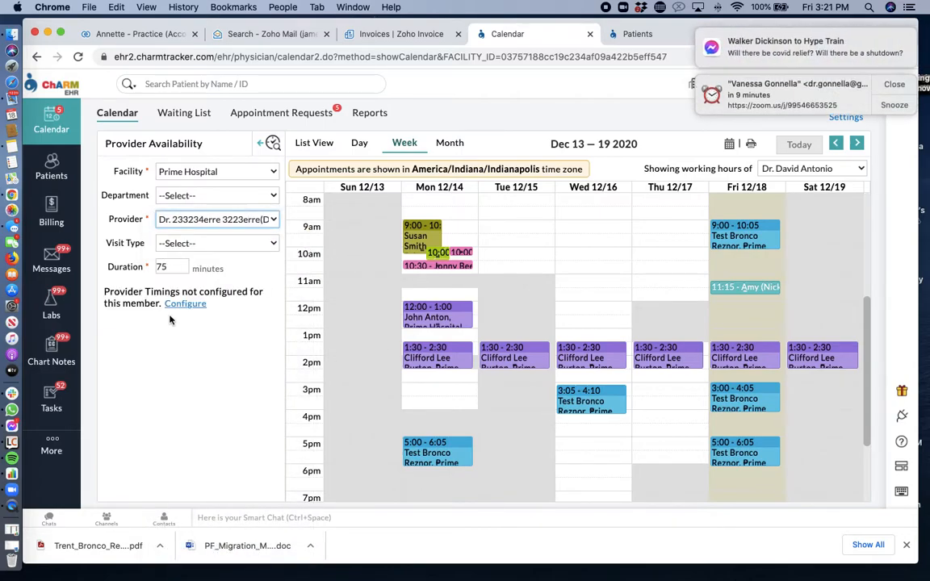
Step: Leave the provider availability search and return to the EHR home page
{"action": "left_click", "coordinate": [169, 219]}
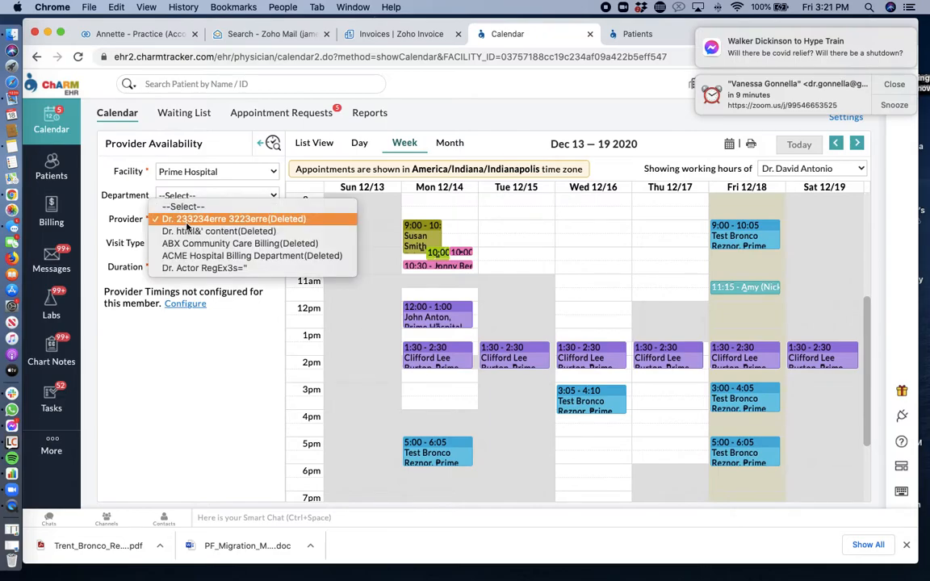
{"action": "left_click", "coordinate": [170, 204]}
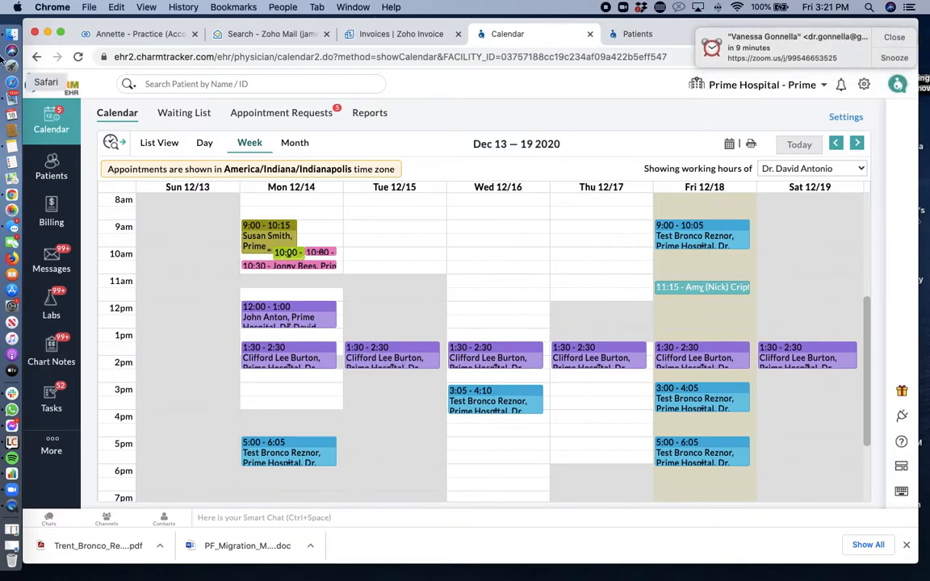
{"action": "left_click", "coordinate": [72, 92]}
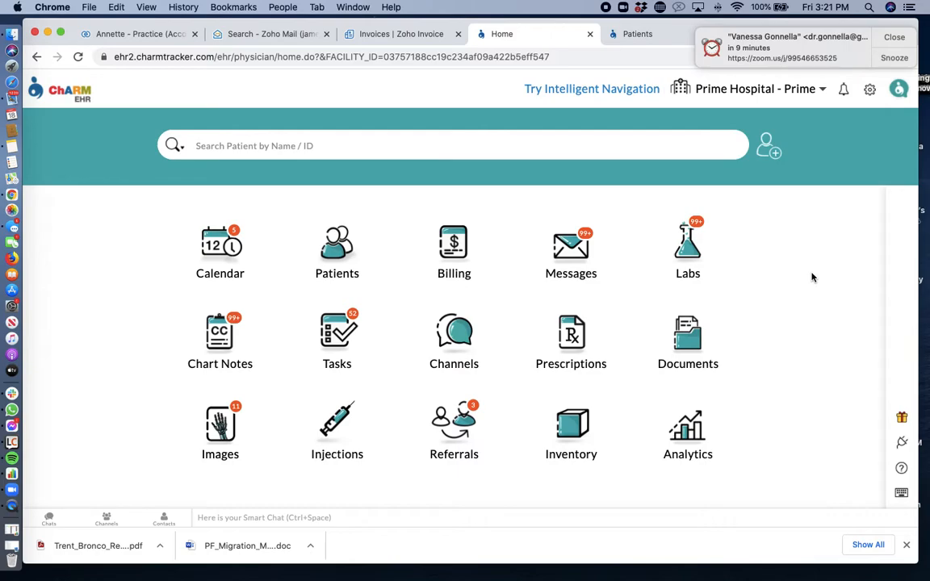
Step: Bring up a blank new appointment form directly from the home page and dismiss it without saving
{"action": "key", "text": "a"}
{"action": "key", "text": "plus"}
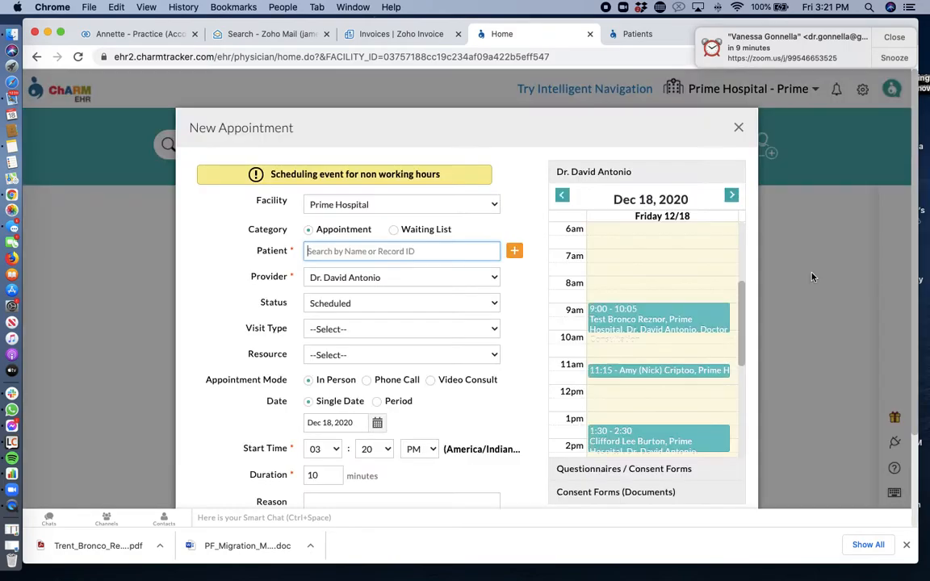
{"action": "left_click_drag", "start_coordinate": [513, 138], "coordinate": [450, 116]}
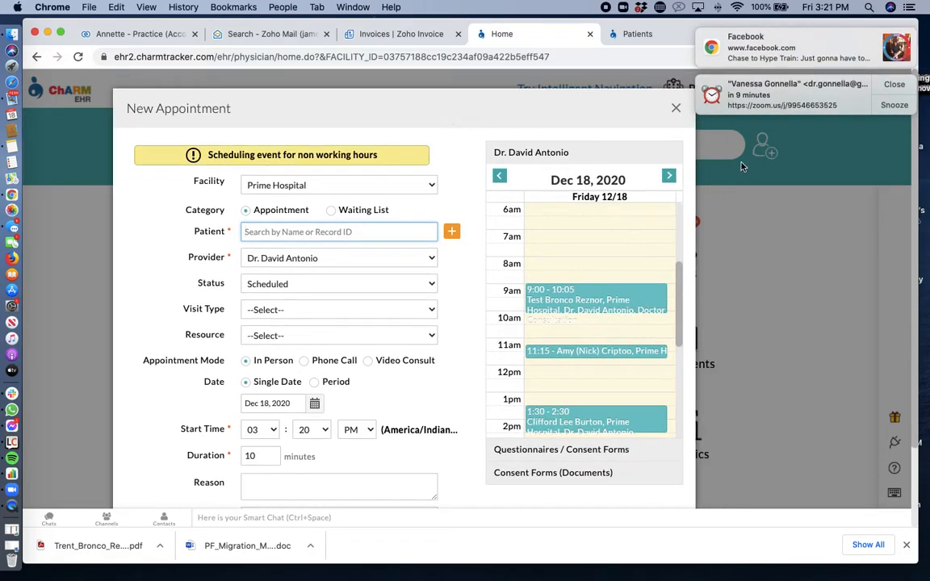
{"action": "left_click", "coordinate": [676, 111]}
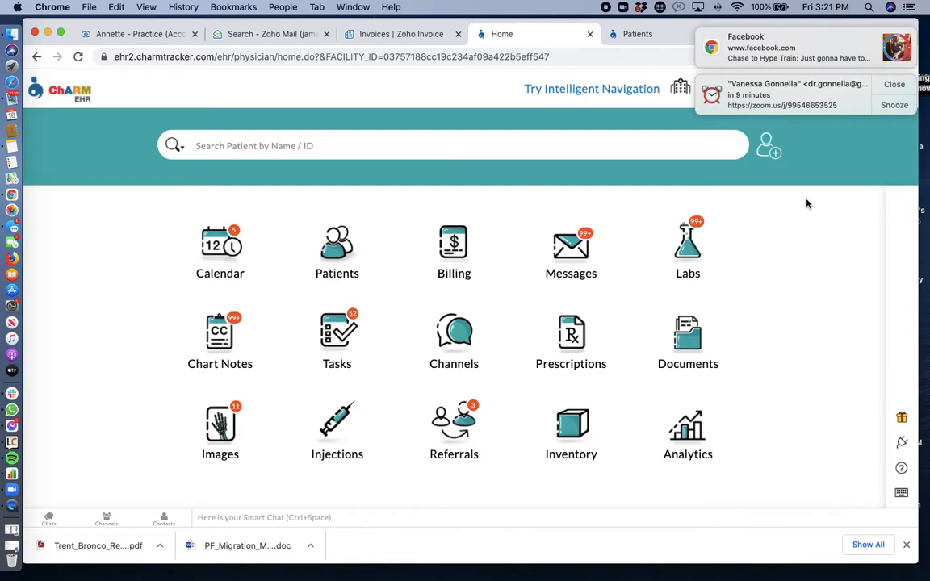
Step: Look over the keyboard shortcuts reference for global, go-to and quick-add actions, and close it
{"action": "left_click", "coordinate": [902, 494]}
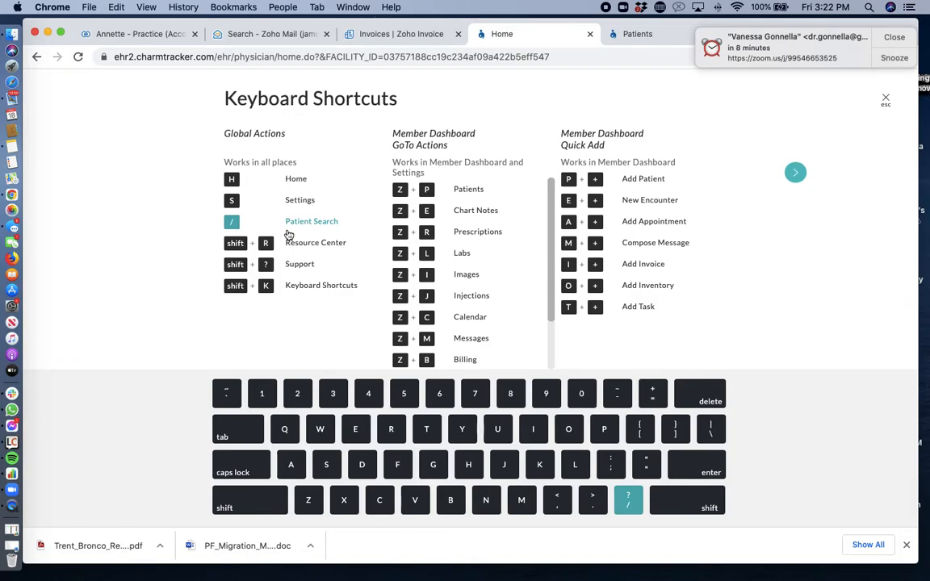
{"action": "left_click", "coordinate": [887, 102]}
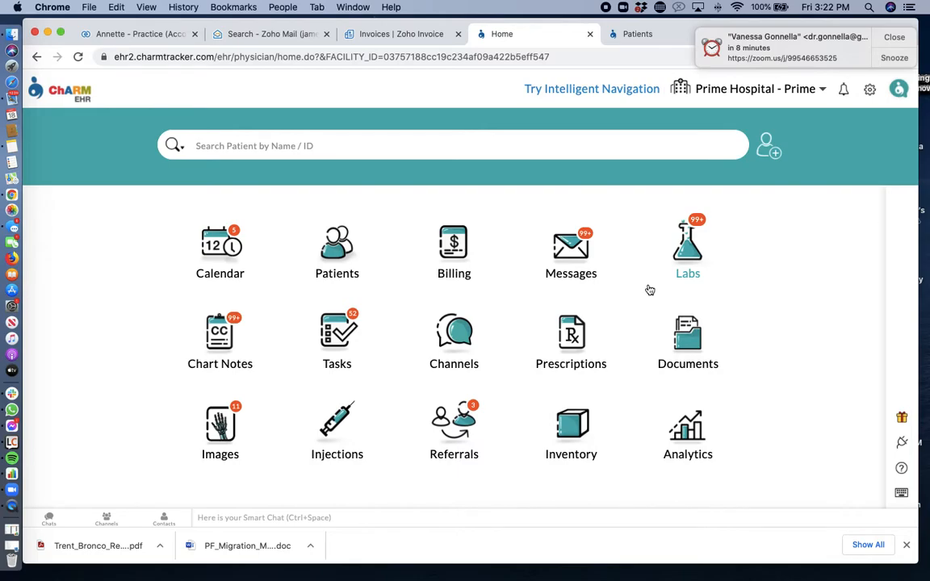
Step: Open the test patient's chart from the recent patients in the patient search and acknowledge the chart alerts
{"action": "left_click", "coordinate": [262, 145]}
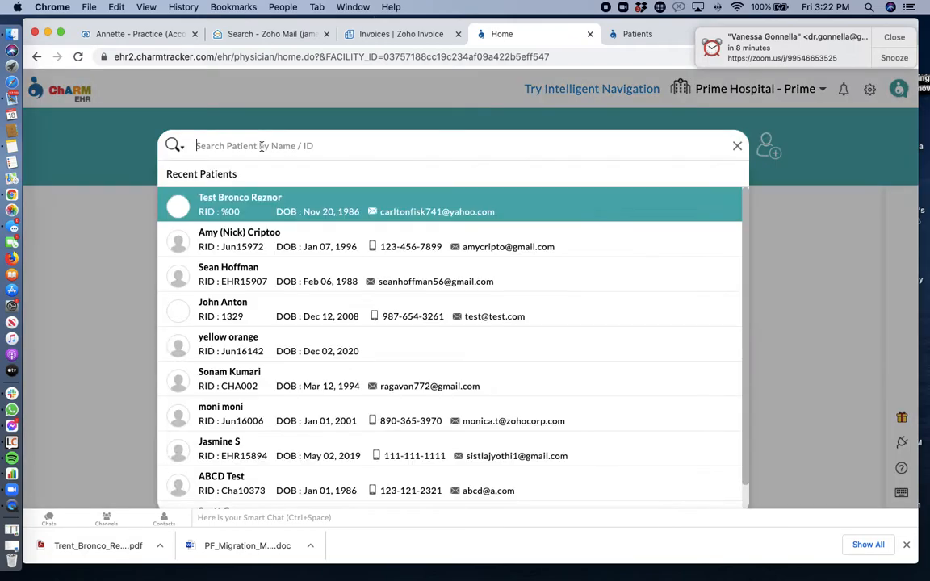
{"action": "left_click", "coordinate": [246, 210]}
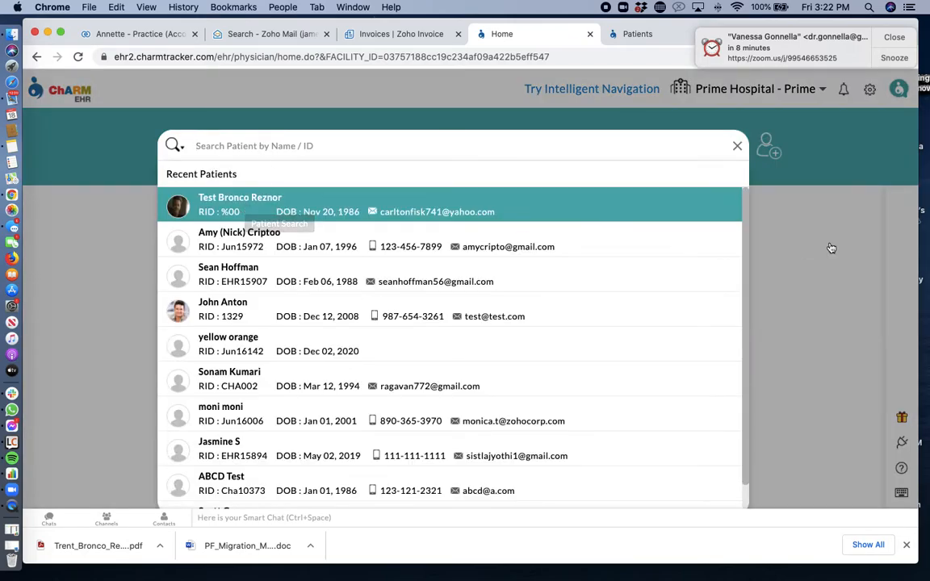
{"action": "left_click", "coordinate": [191, 179]}
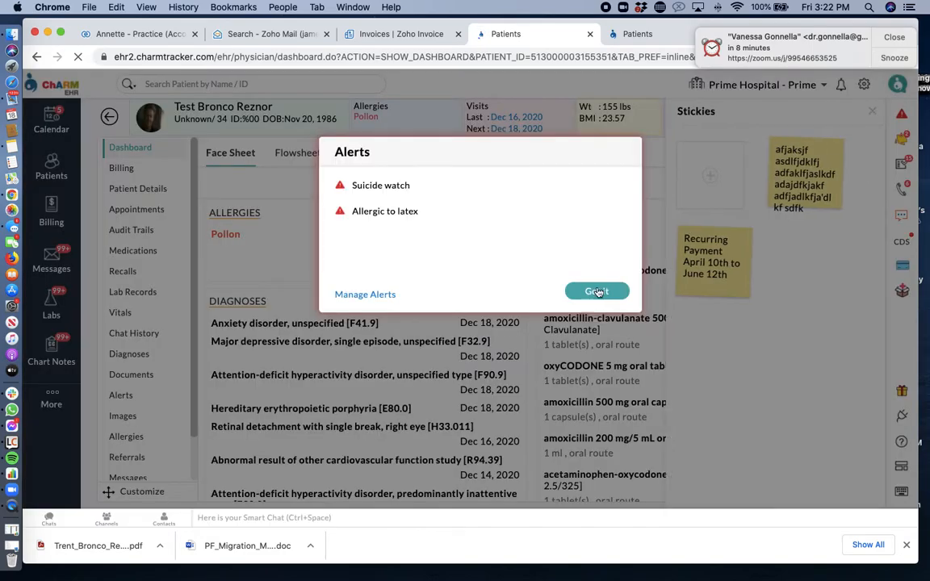
{"action": "left_click", "coordinate": [596, 290]}
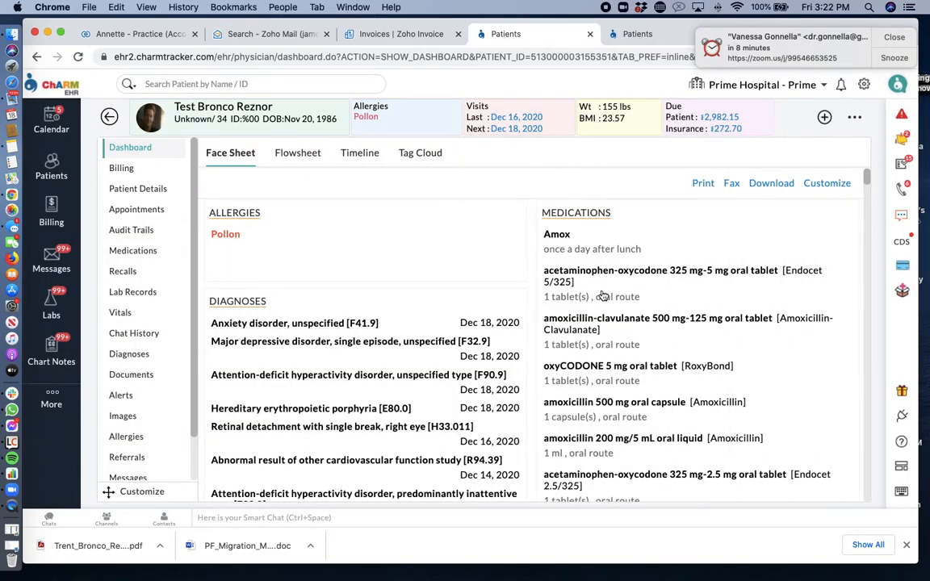
Step: Bring up a new appointment form from the patient's dashboard, look through its fields and close it without saving
{"action": "left_click", "coordinate": [826, 121]}
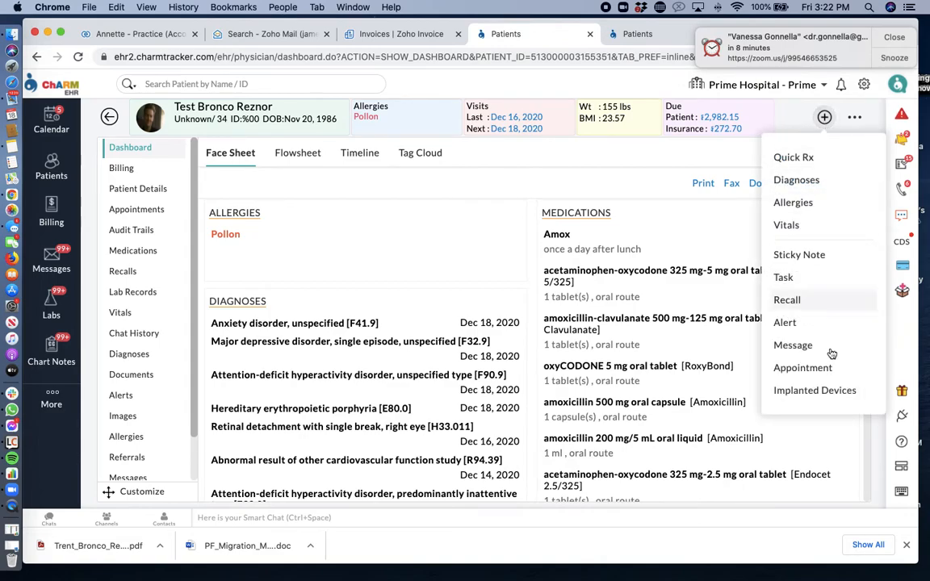
{"action": "left_click", "coordinate": [824, 369]}
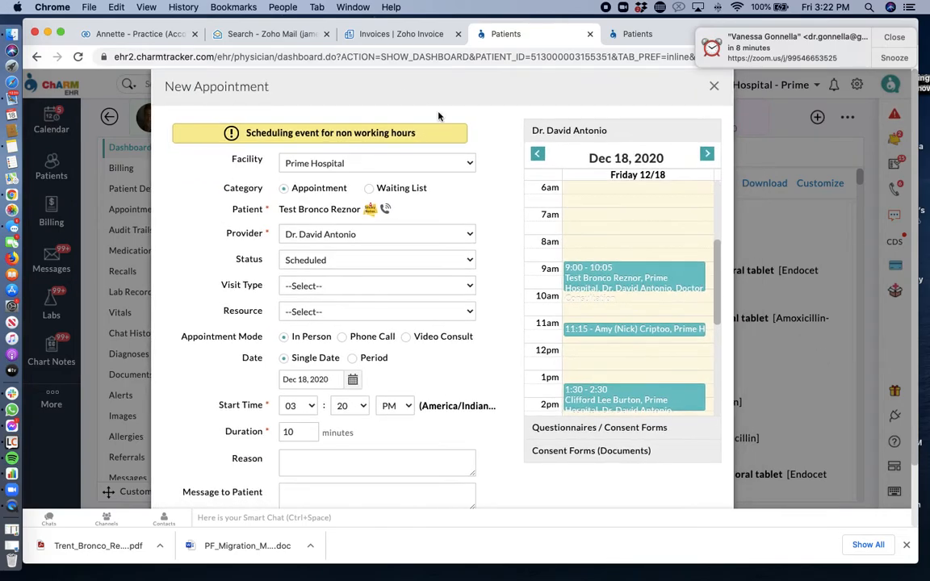
{"action": "scroll", "coordinate": [411, 253], "scroll_direction": "down", "scroll_amount": 2}
{"action": "scroll", "coordinate": [410, 251], "scroll_direction": "up", "scroll_amount": 2}
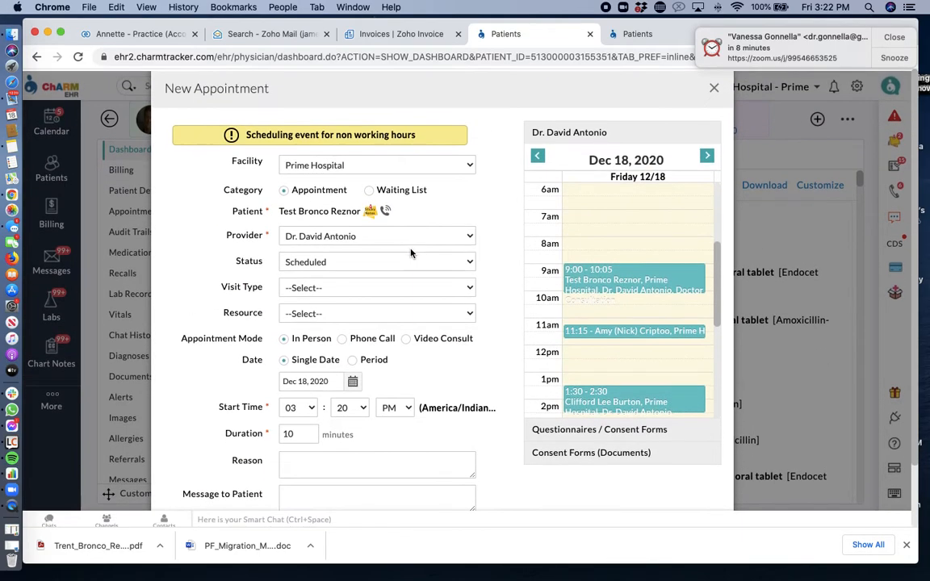
{"action": "left_click", "coordinate": [714, 86]}
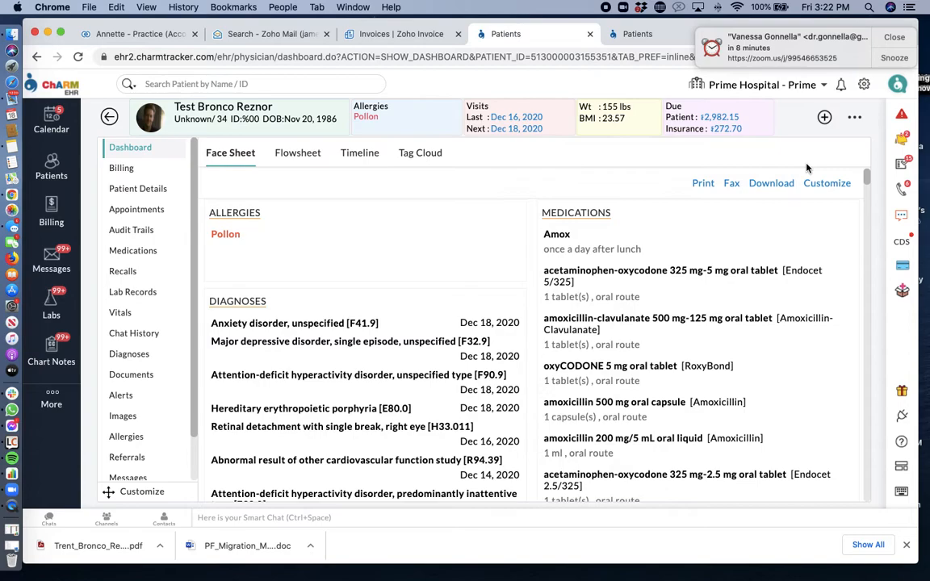
Step: Open the patient's appointments section, bring up its new appointment form and close it without saving
{"action": "left_click", "coordinate": [137, 211]}
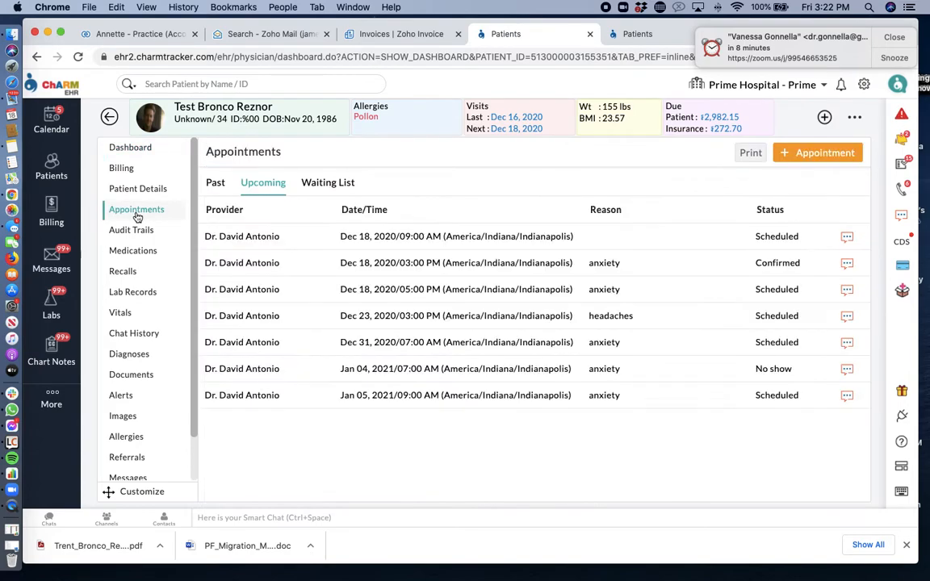
{"action": "left_click", "coordinate": [820, 157]}
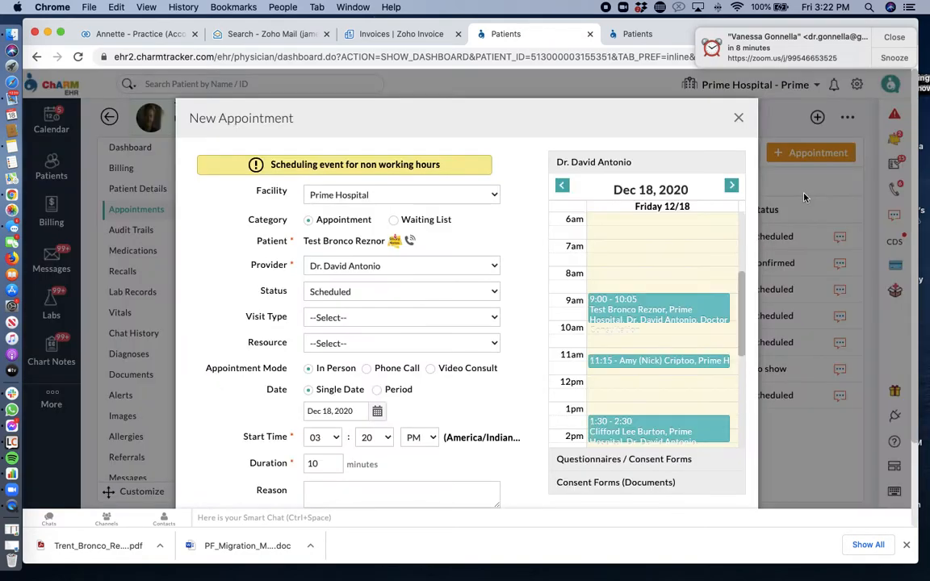
{"action": "left_click", "coordinate": [738, 118]}
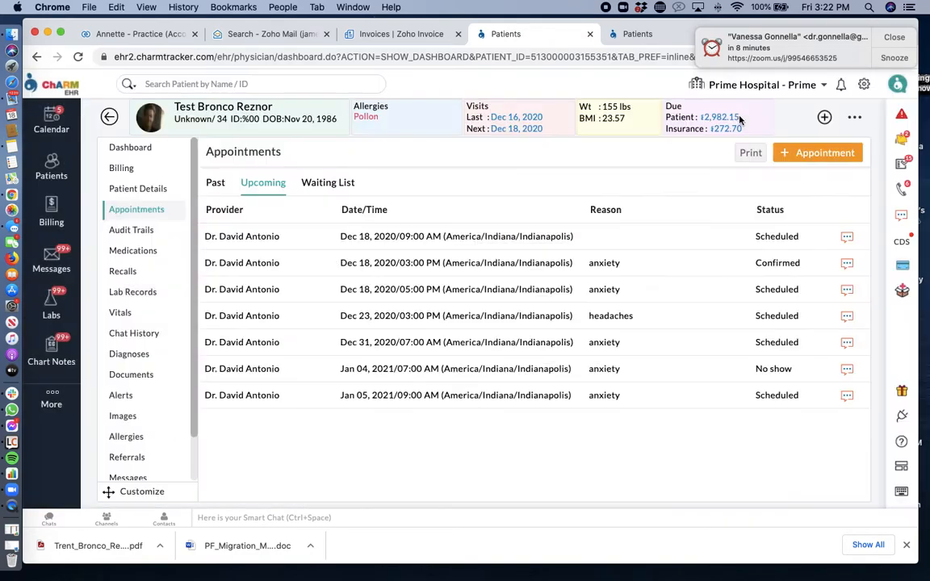
Step: View the patient's past appointments and return to the upcoming ones
{"action": "left_click", "coordinate": [215, 183]}
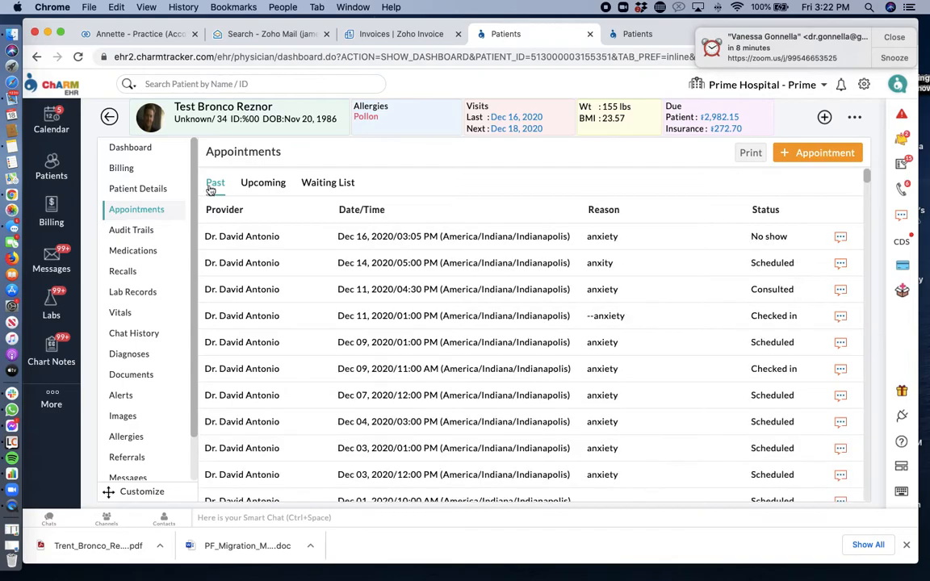
{"action": "left_click", "coordinate": [265, 185]}
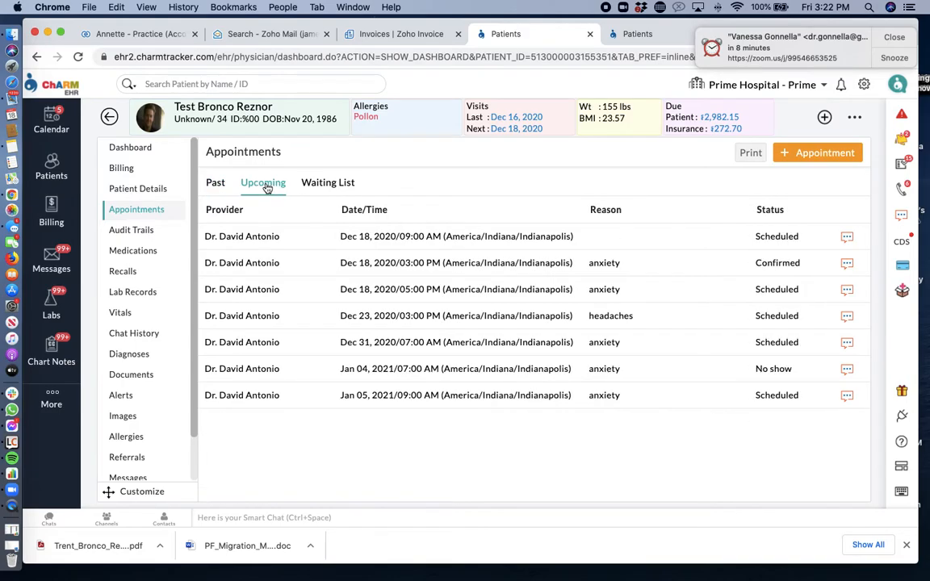